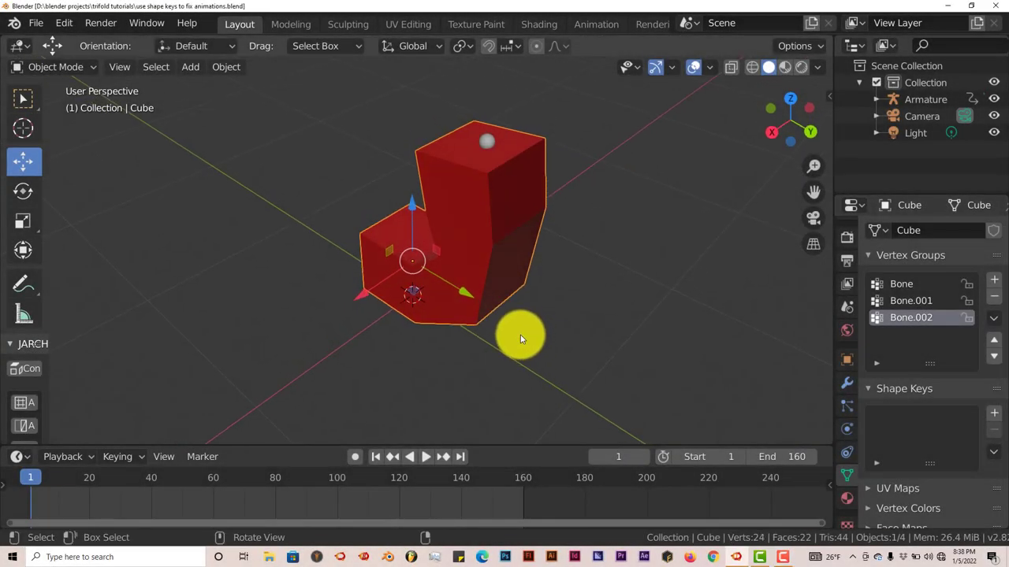
# Orbit the view around the rigged red cube.
pyautogui.moveTo(516, 334); pyautogui.dragTo(500, 341, button='middle')
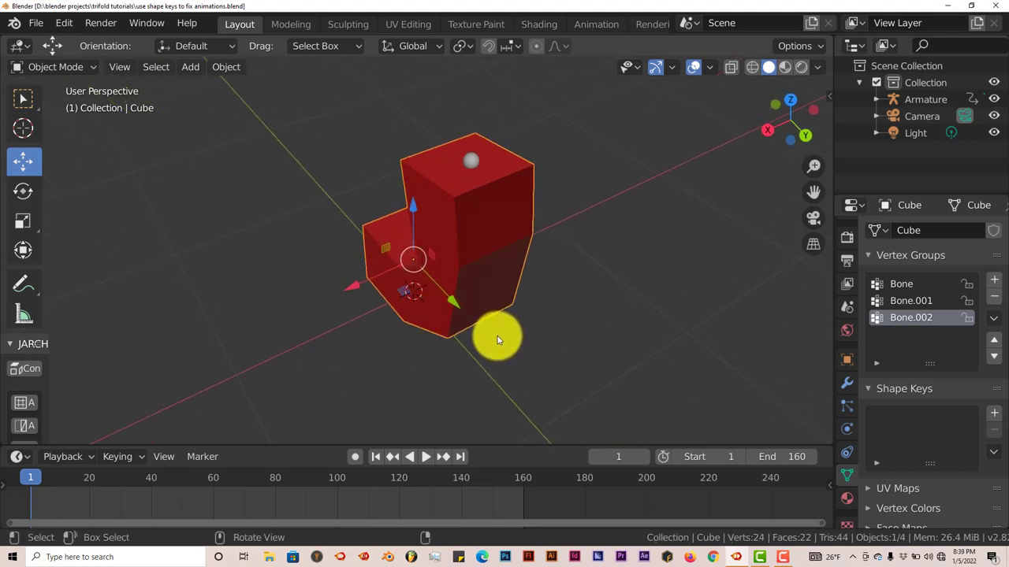
pyautogui.moveTo(498, 341); pyautogui.dragTo(498, 341, button='middle')
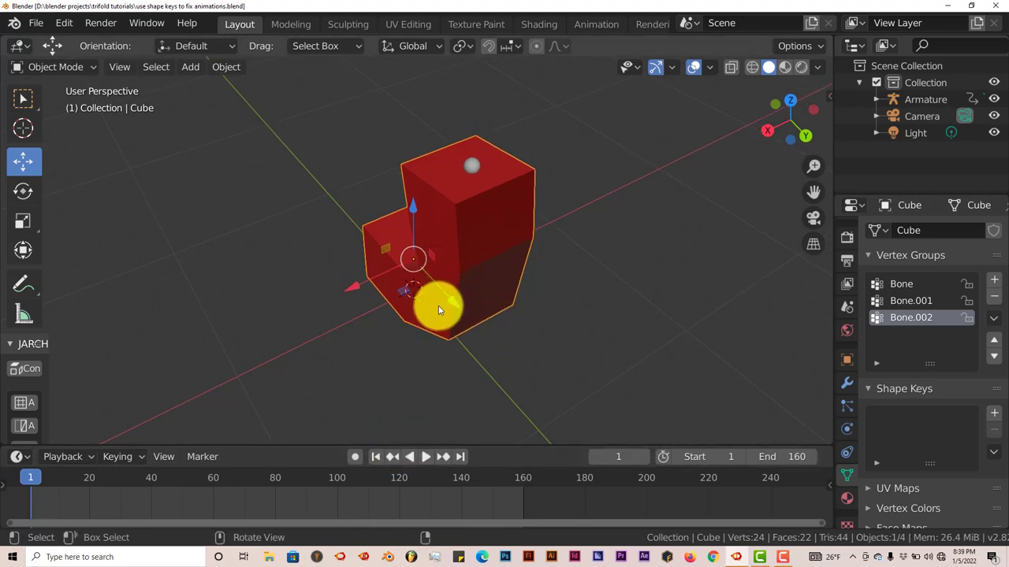
# Play the animation to watch the cube bend, then stop and rewind to frame 1.
pyautogui.click(425, 457)
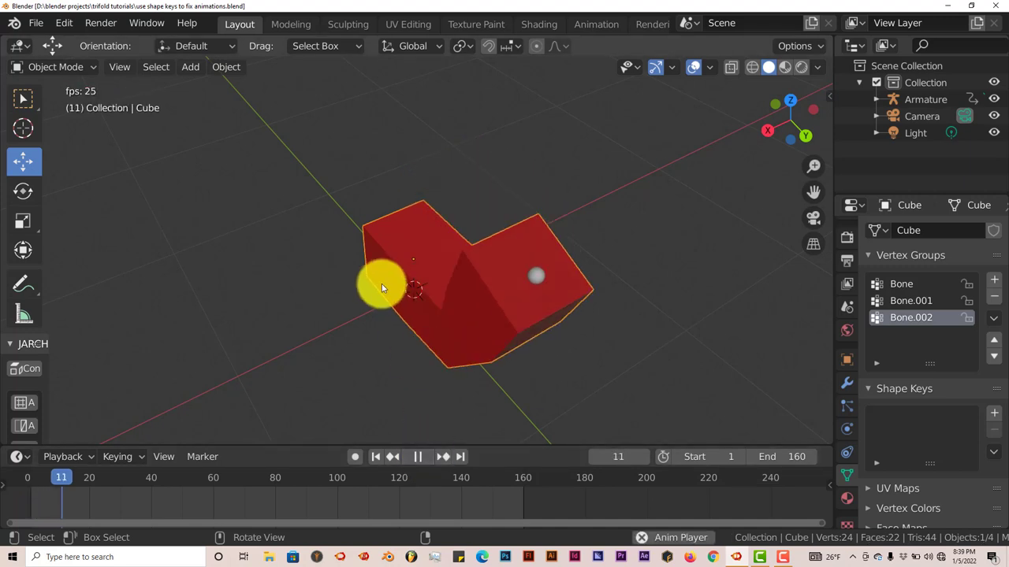
pyautogui.moveTo(381, 283); pyautogui.dragTo(415, 290, button='middle')
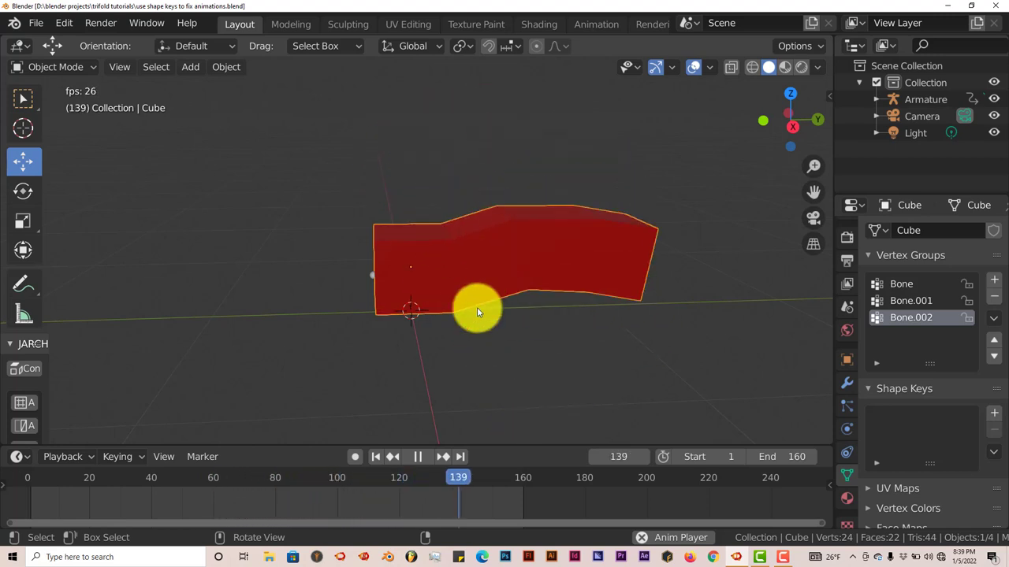
pyautogui.click(418, 457)
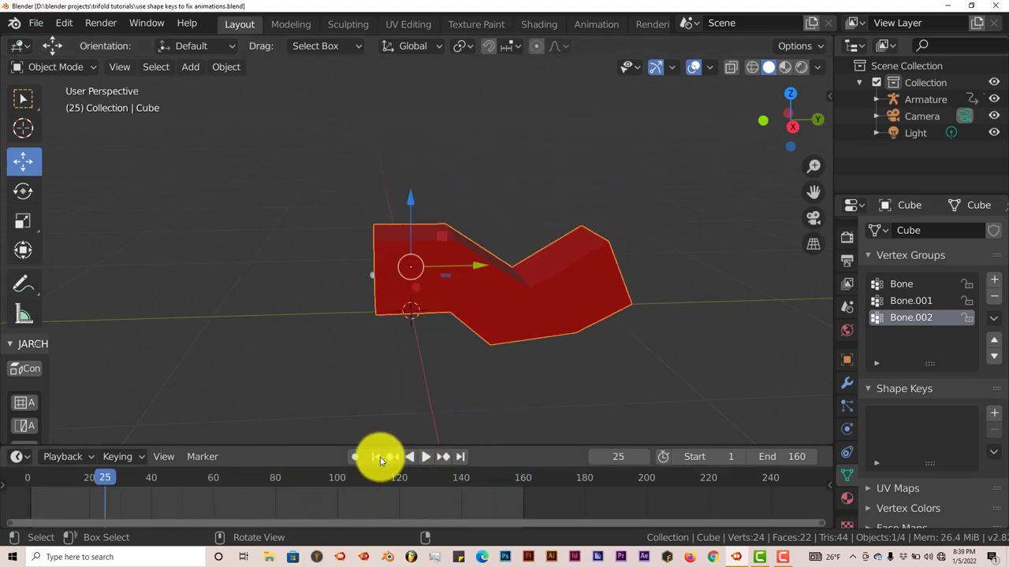
pyautogui.click(377, 457)
pyautogui.moveTo(387, 423); pyautogui.dragTo(473, 263, button='middle')
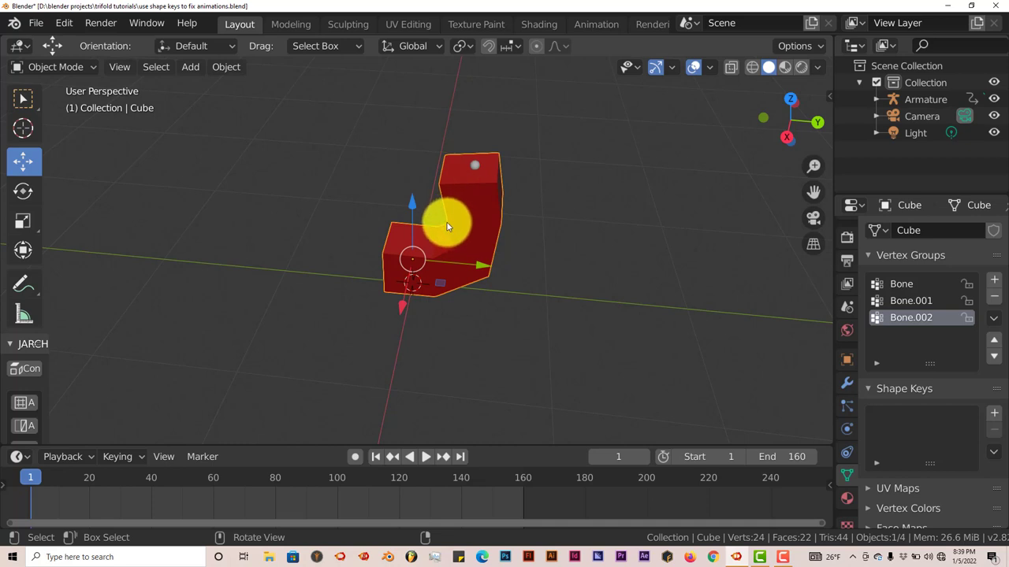
# Select the armature to reveal its keyframes every 20 frames from 1 to 160.
pyautogui.moveTo(434, 234); pyautogui.dragTo(493, 115, button='middle')
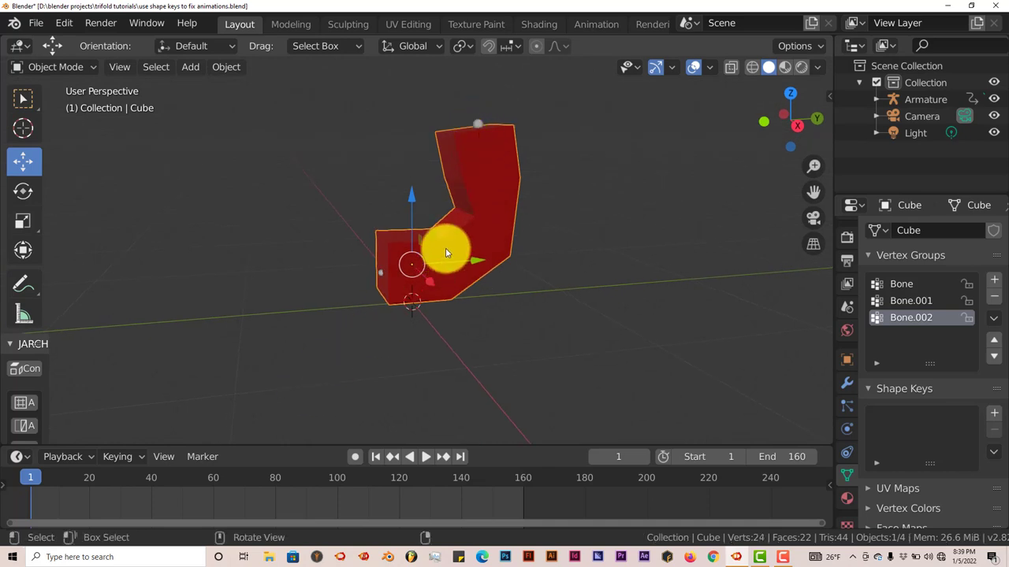
pyautogui.click(477, 123)
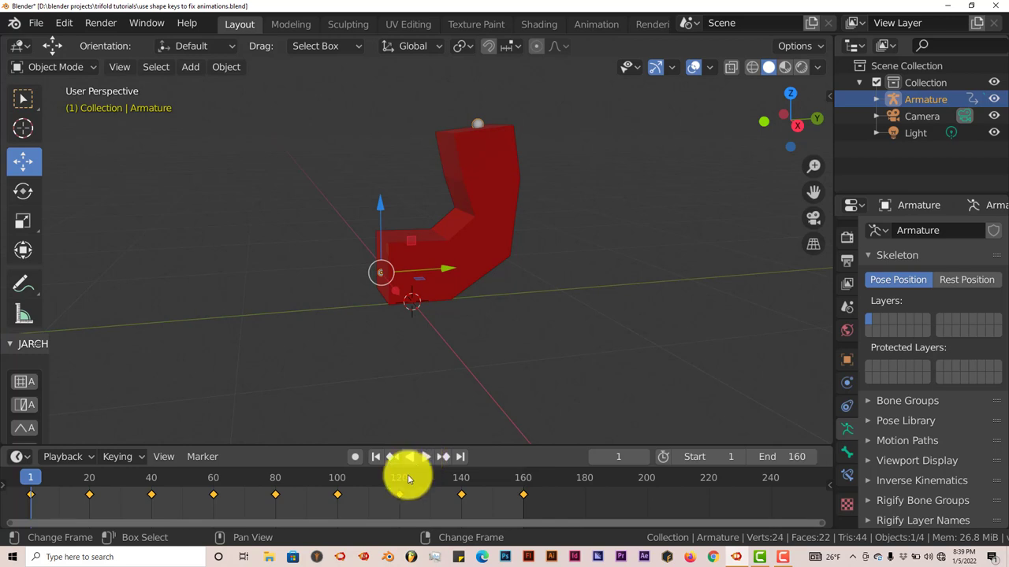
pyautogui.moveTo(403, 360)
pyautogui.mouseDown(button='middle')
pyautogui.moveTo(399, 378)
pyautogui.moveTo(406, 351)
pyautogui.mouseUp(button='middle')
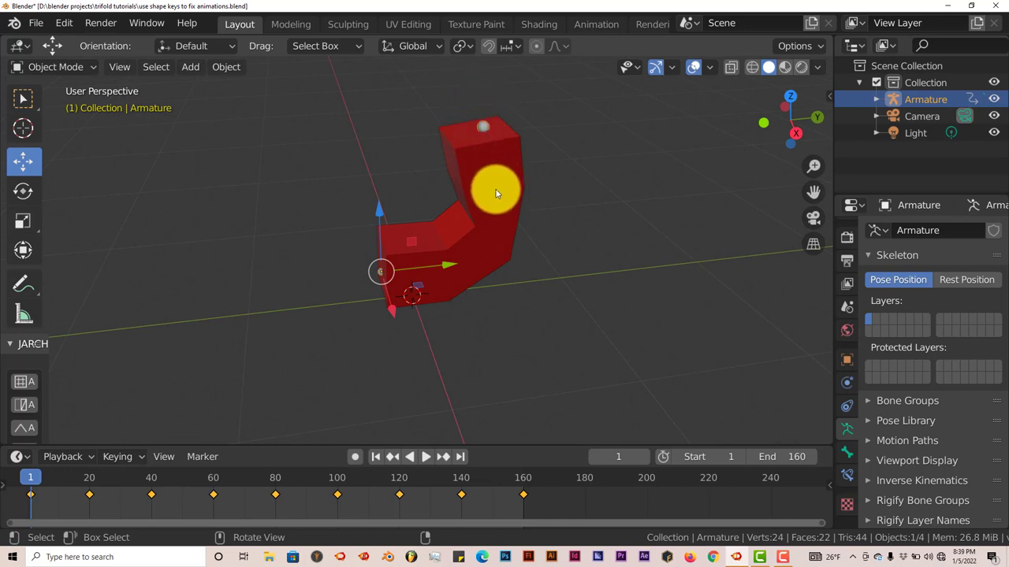
pyautogui.scroll(-2, 496, 193)
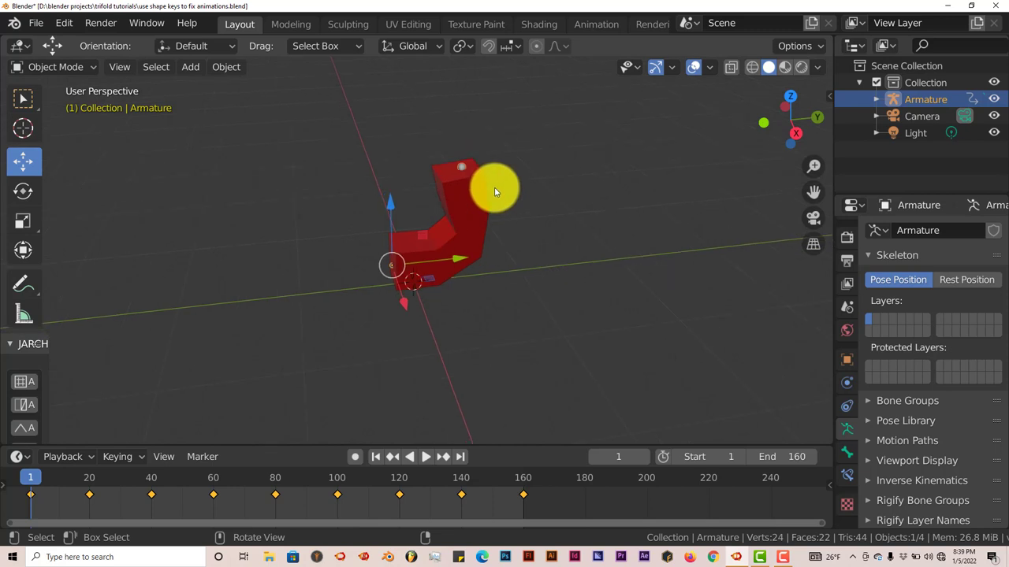
pyautogui.moveTo(494, 192)
pyautogui.mouseDown(button='middle')
pyautogui.moveTo(496, 176)
pyautogui.moveTo(481, 197)
pyautogui.mouseUp(button='middle')
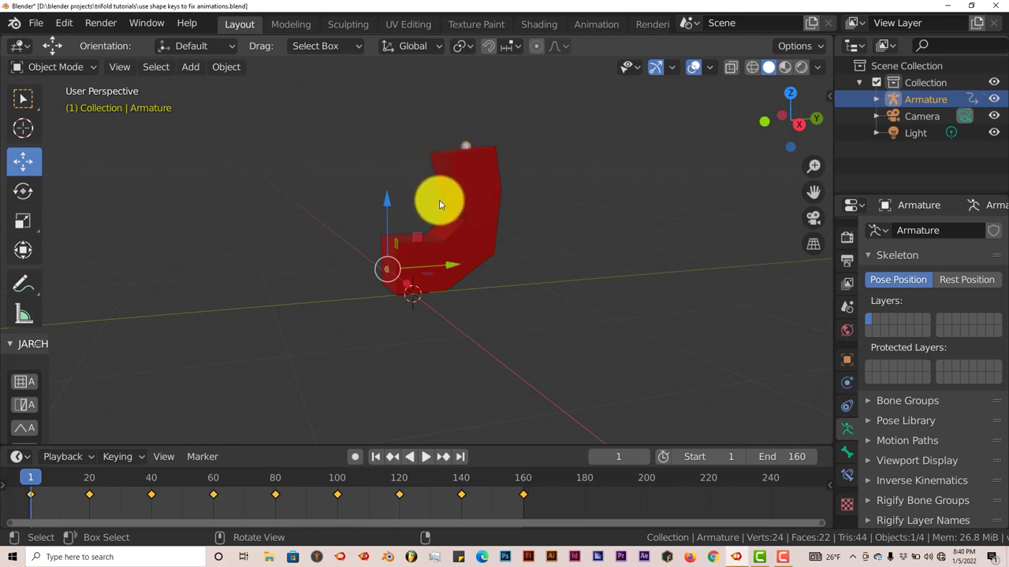
pyautogui.moveTo(437, 197); pyautogui.dragTo(396, 284, button='middle')
pyautogui.scroll(3, 427, 229)
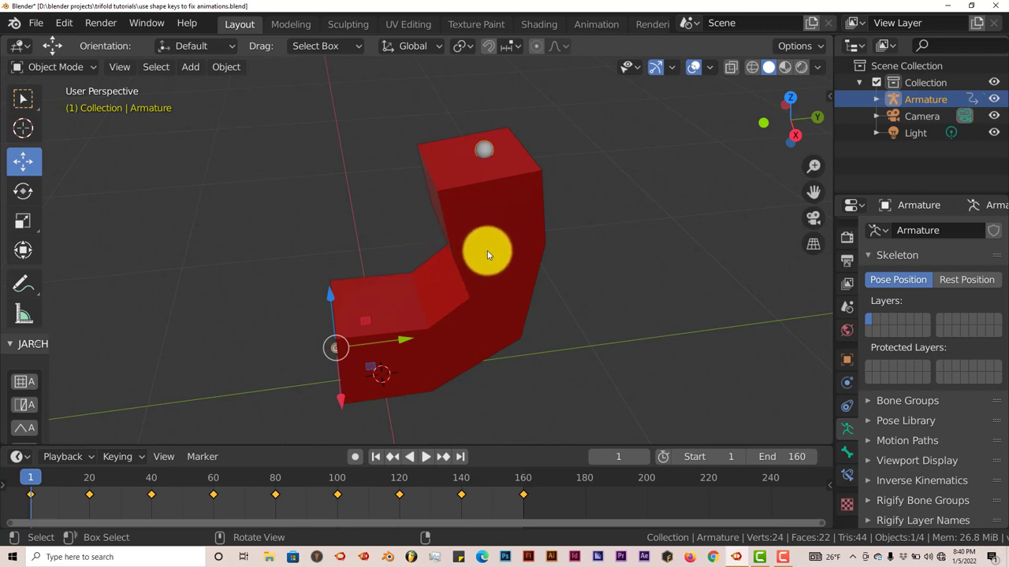
# Select the Cube mesh to show its Bone vertex groups and empty Shape Keys list.
pyautogui.click(457, 195)
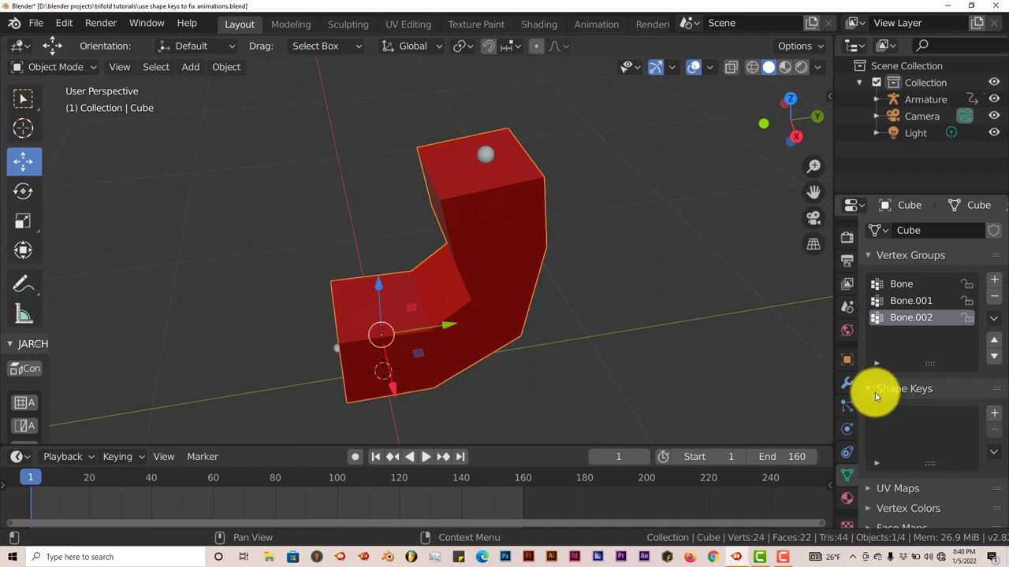
# Add a Basis shape key and a second shape key, Key 1, to the cube.
pyautogui.click(995, 416)
pyautogui.click(994, 417)
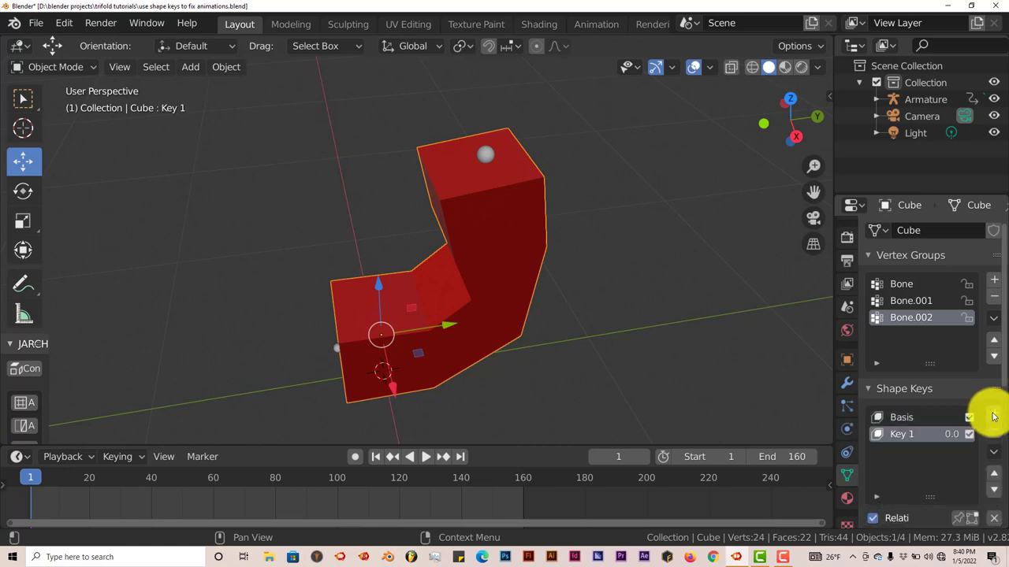
pyautogui.click(909, 418)
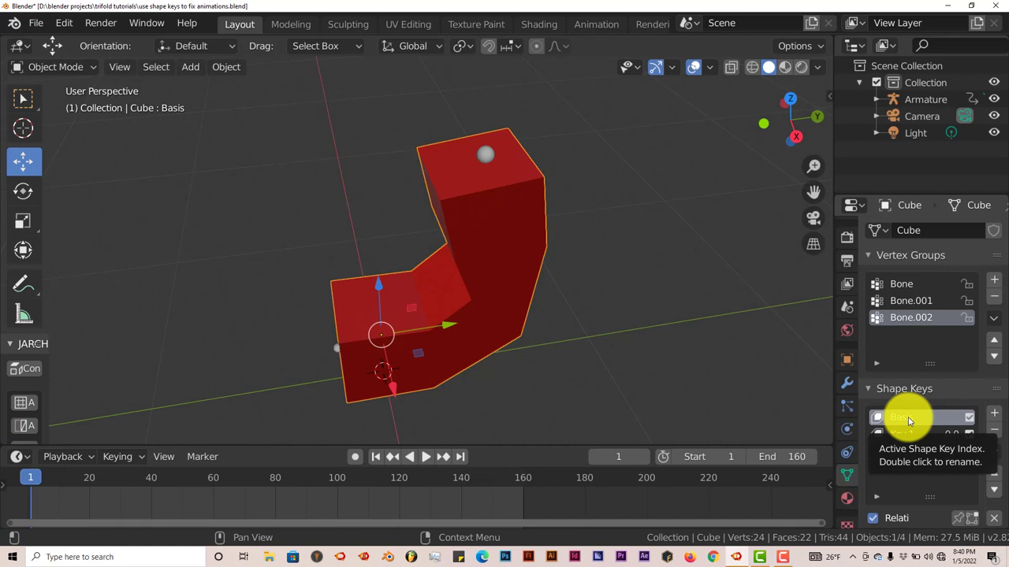
pyautogui.moveTo(547, 322); pyautogui.dragTo(488, 317, button='middle')
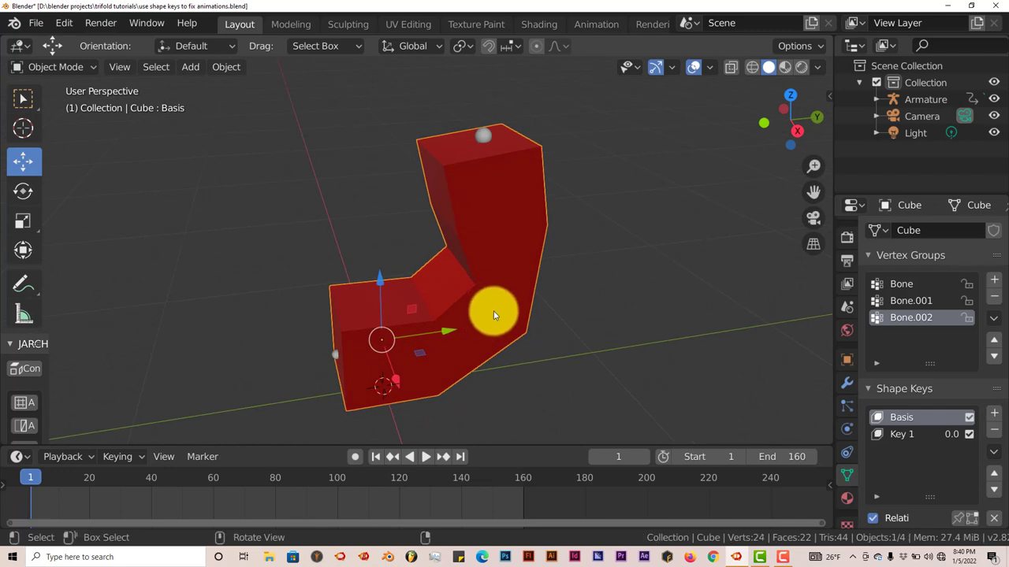
pyautogui.moveTo(493, 318); pyautogui.dragTo(473, 267, button='middle')
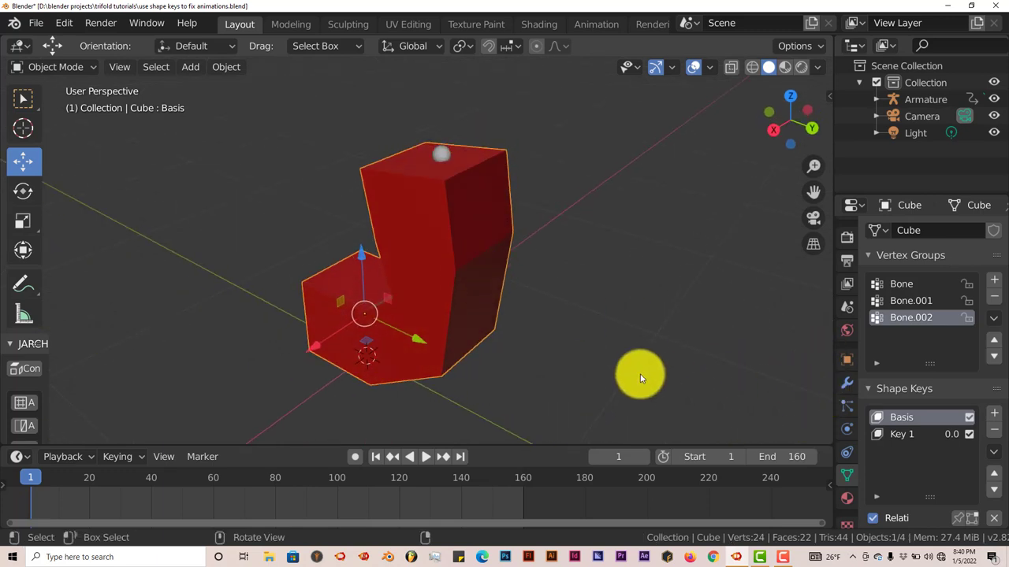
# Rename the shape key Key 1 to 'pump'.
pyautogui.click(904, 435)
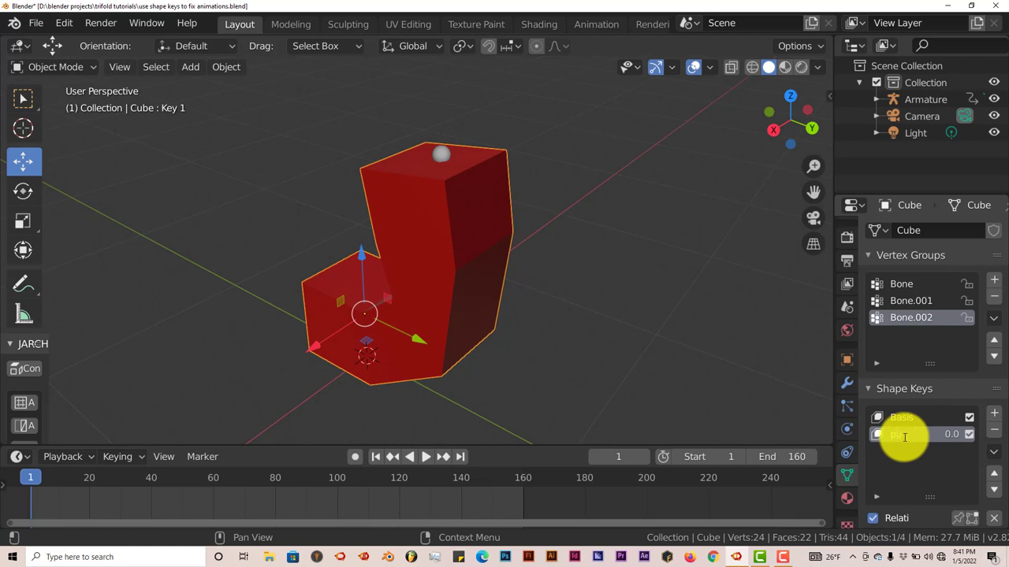
pyautogui.press('Return')
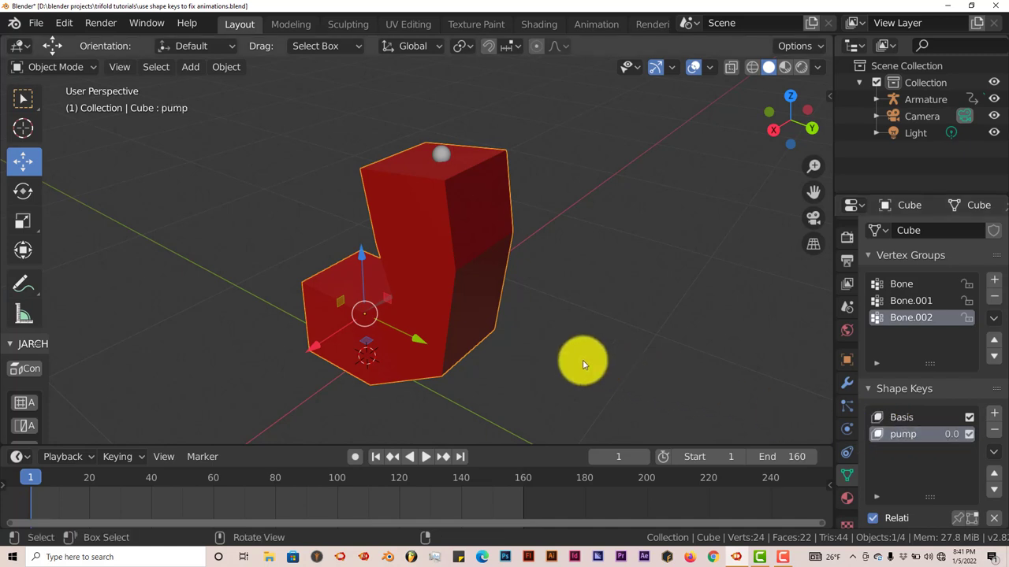
pyautogui.moveTo(577, 370); pyautogui.dragTo(549, 347, button='middle')
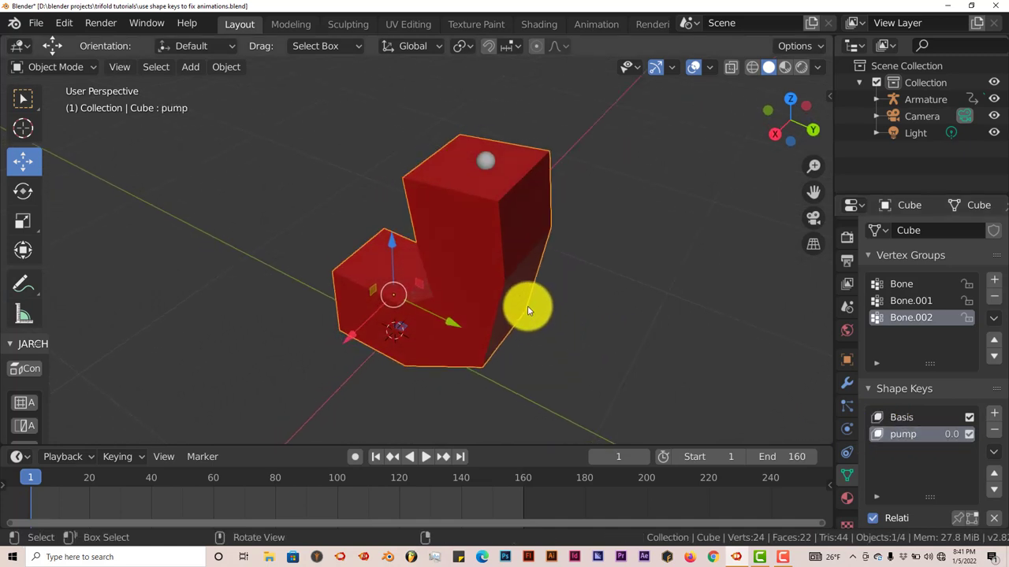
# In Edit Mode, move the cube's end face about 0.157 m along Y, then exit to Object Mode.
pyautogui.press('Tab')
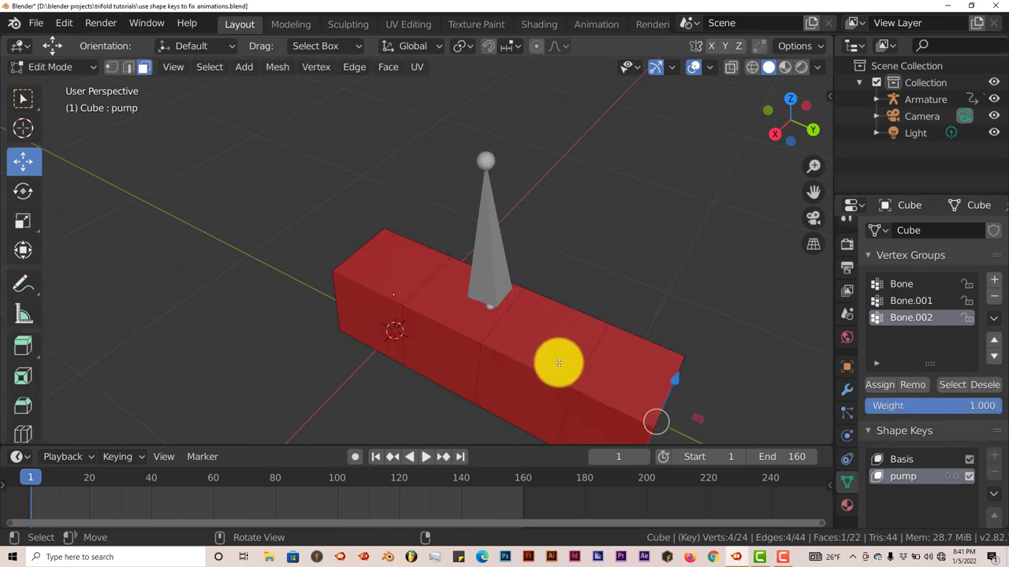
pyautogui.moveTo(559, 364); pyautogui.dragTo(473, 324, button='middle')
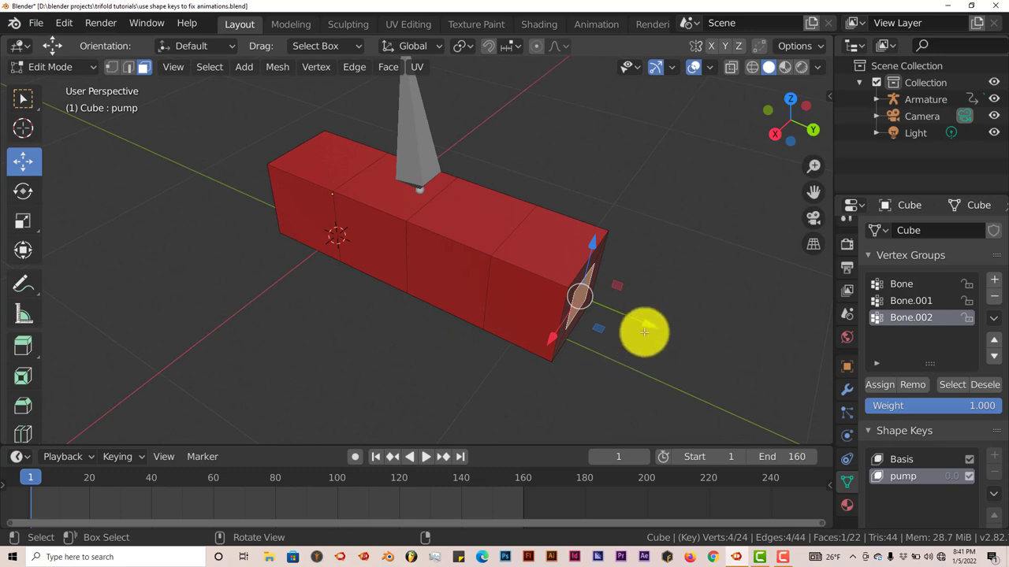
pyautogui.moveTo(645, 325); pyautogui.dragTo(686, 342)
pyautogui.scroll(-2, 569, 375)
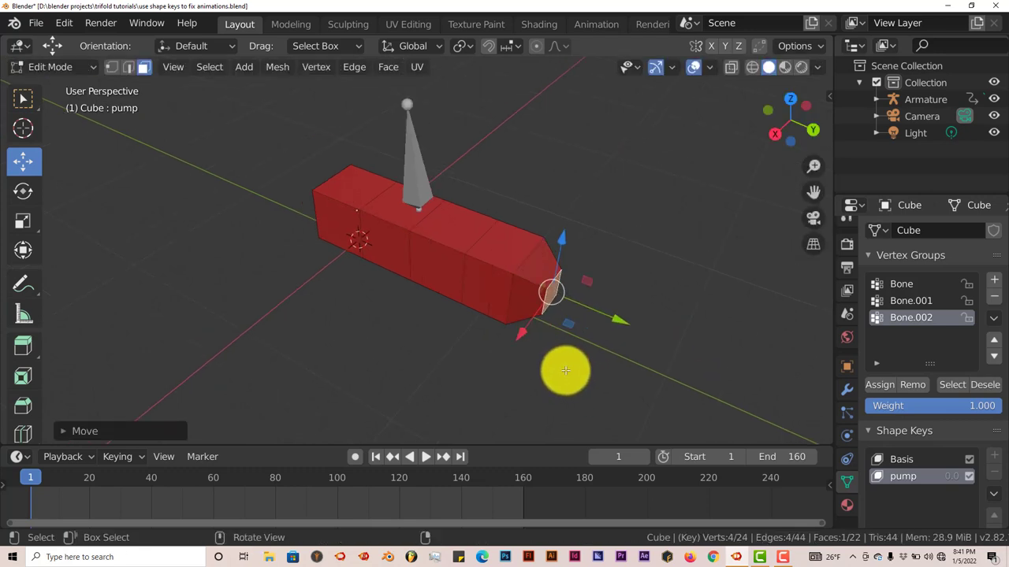
pyautogui.press('Tab')
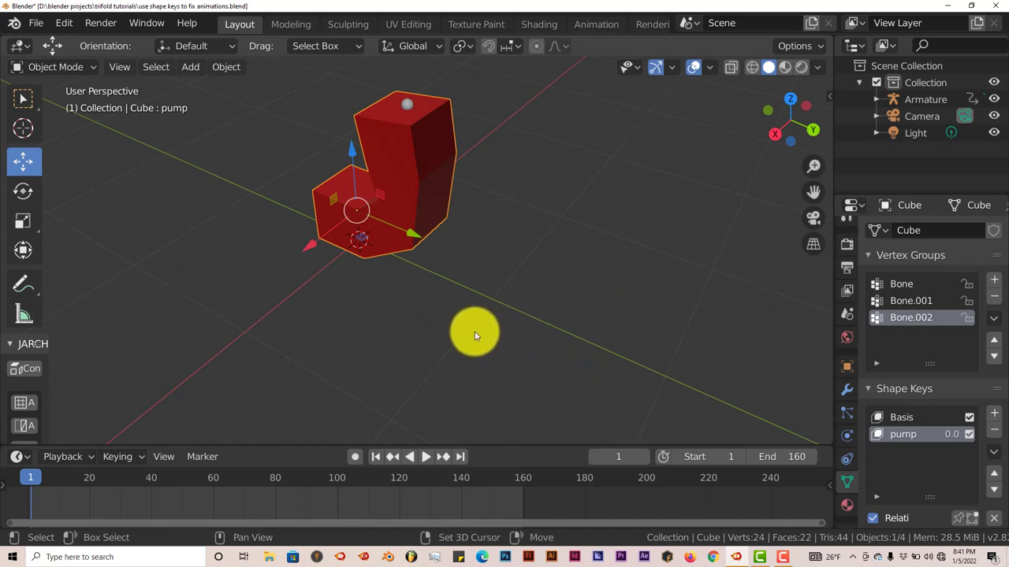
# Raise the pump shape key value to test the stretch, then reset it to 0.000.
pyautogui.moveTo(473, 333); pyautogui.dragTo(547, 344, button='middle')
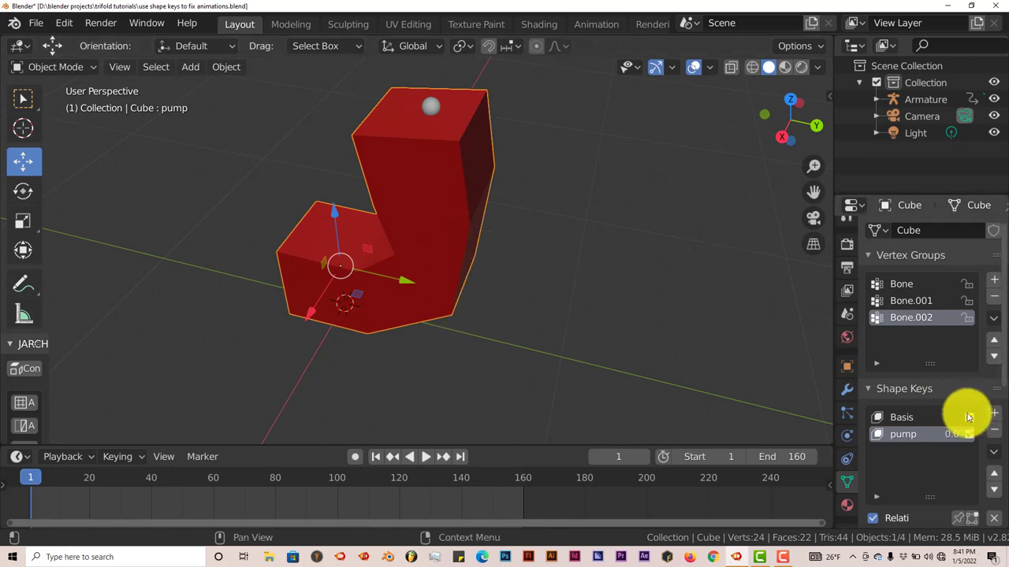
pyautogui.scroll(-2, 917, 409)
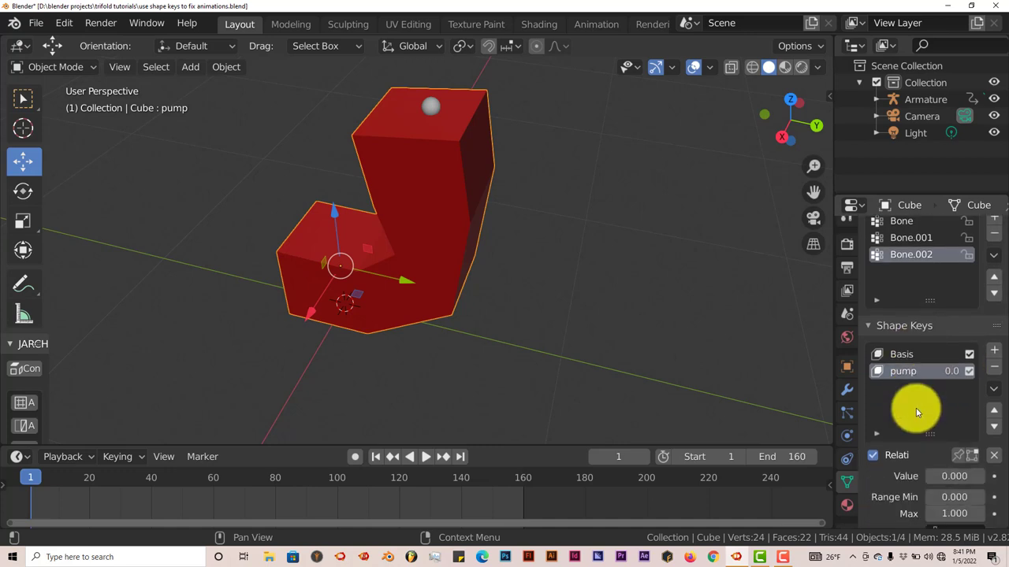
pyautogui.scroll(-1, 916, 412)
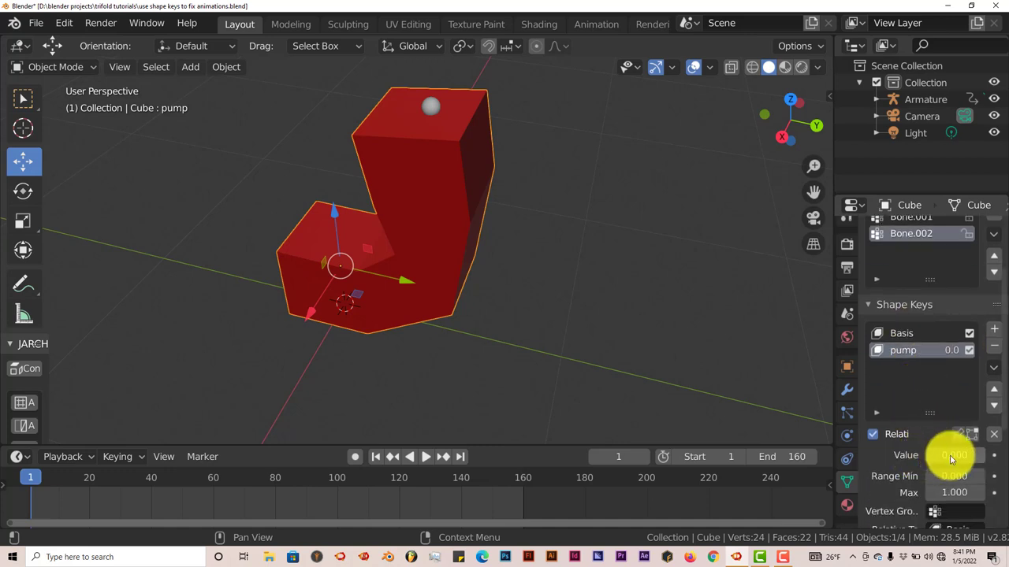
pyautogui.moveTo(951, 459)
pyautogui.mouseDown()
pyautogui.moveTo(26, 457)
pyautogui.moveTo(984, 450)
pyautogui.moveTo(19, 459)
pyautogui.moveTo(812, 450)
pyautogui.moveTo(955, 465)
pyautogui.moveTo(964, 450)
pyautogui.moveTo(918, 456)
pyautogui.moveTo(953, 458)
pyautogui.mouseUp()
pyautogui.keyDown('shift'); pyautogui.moveTo(516, 311); pyautogui.dragTo(498, 341, button='middle'); pyautogui.keyUp('shift')
pyautogui.click(963, 457)
pyautogui.moveTo(965, 461); pyautogui.dragTo(883, 465)
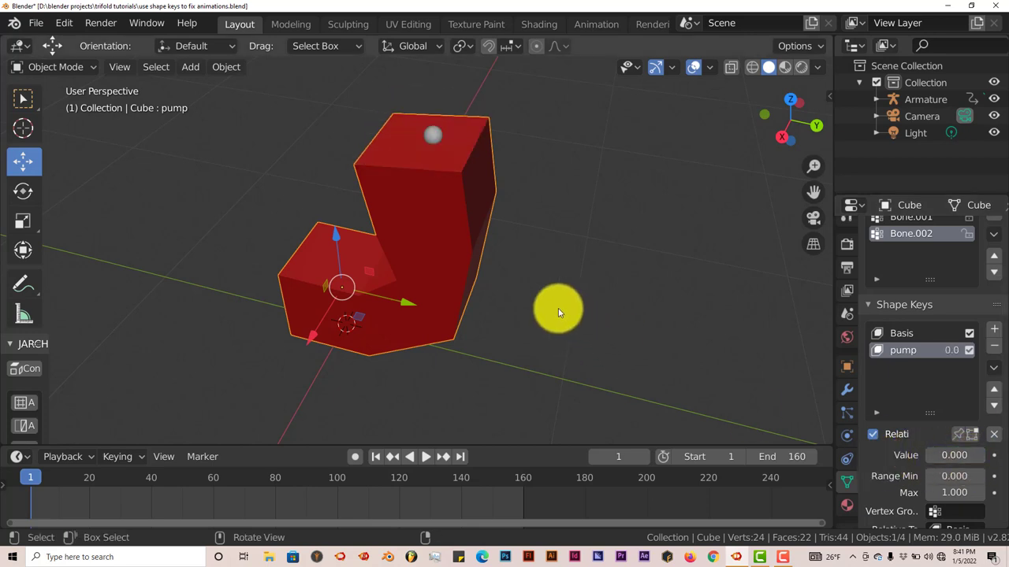
pyautogui.moveTo(477, 304); pyautogui.dragTo(483, 307, button='middle')
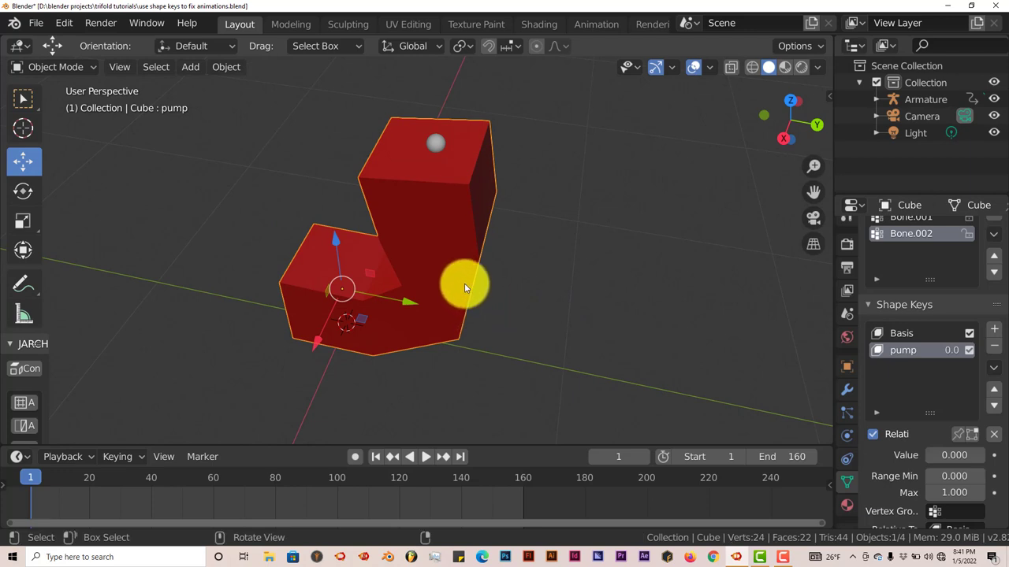
pyautogui.moveTo(450, 270); pyautogui.dragTo(455, 267, button='middle')
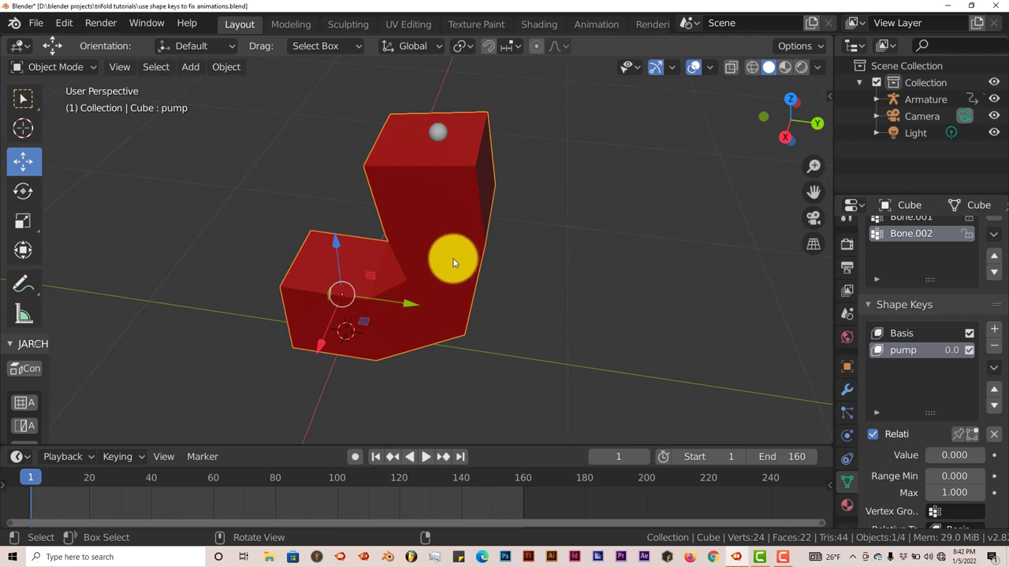
pyautogui.moveTo(452, 263); pyautogui.dragTo(448, 277, button='middle')
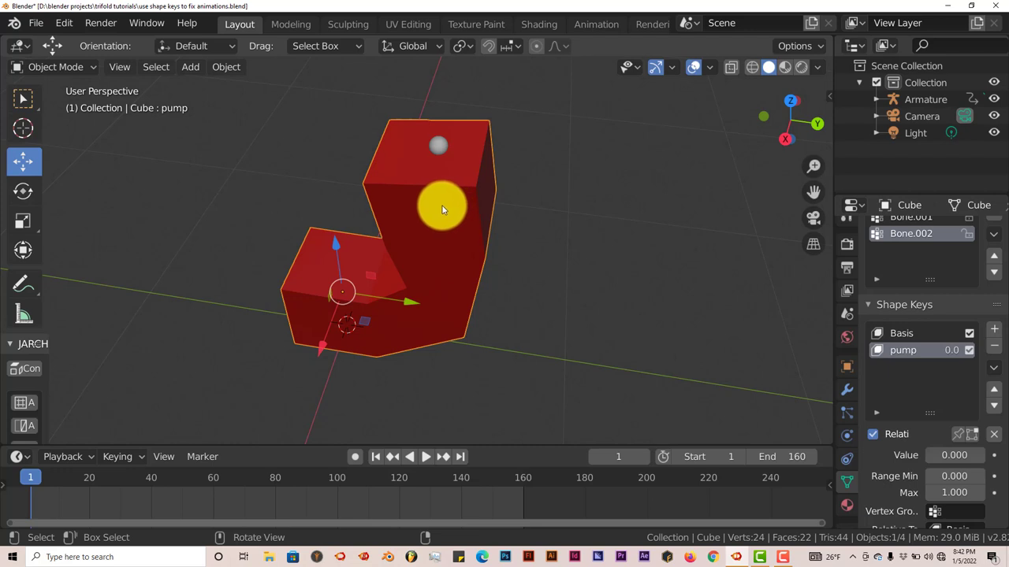
pyautogui.moveTo(442, 206); pyautogui.dragTo(449, 208, button='middle')
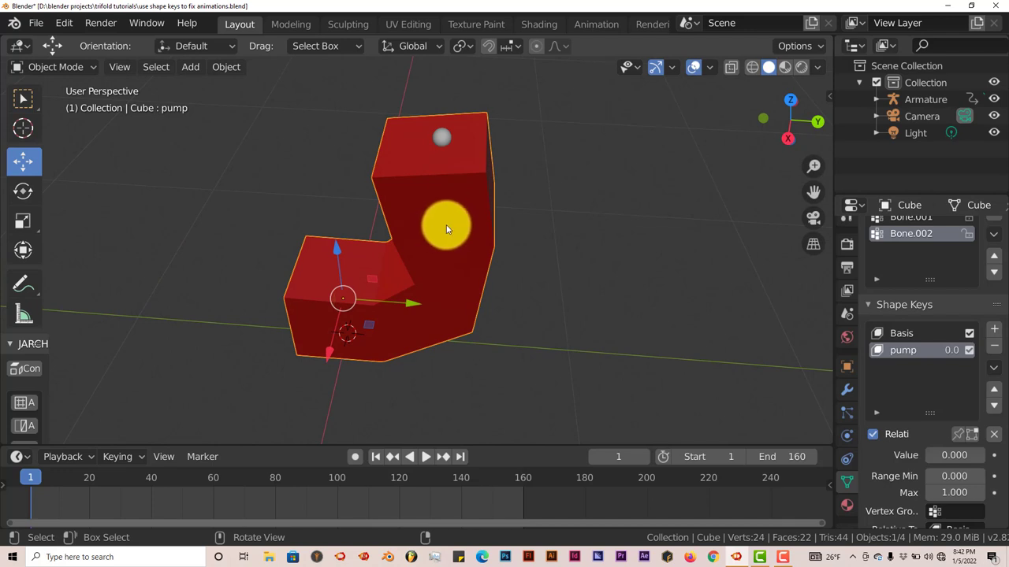
pyautogui.moveTo(450, 225); pyautogui.dragTo(430, 169, button='middle')
# Inspect the armature's keyframes, then reselect the Cube mesh.
pyautogui.click(430, 168)
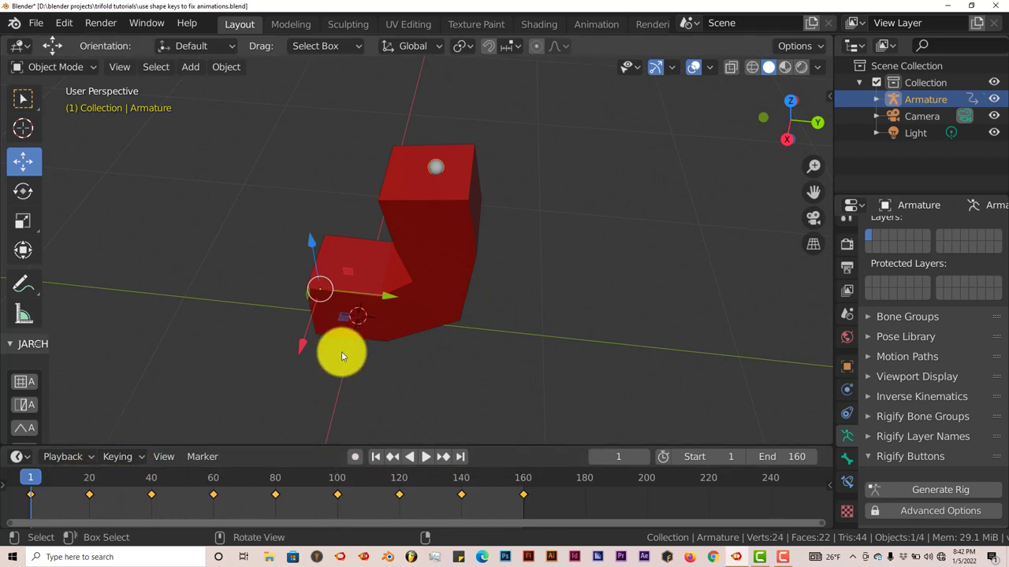
pyautogui.moveTo(342, 357); pyautogui.dragTo(525, 187, button='middle')
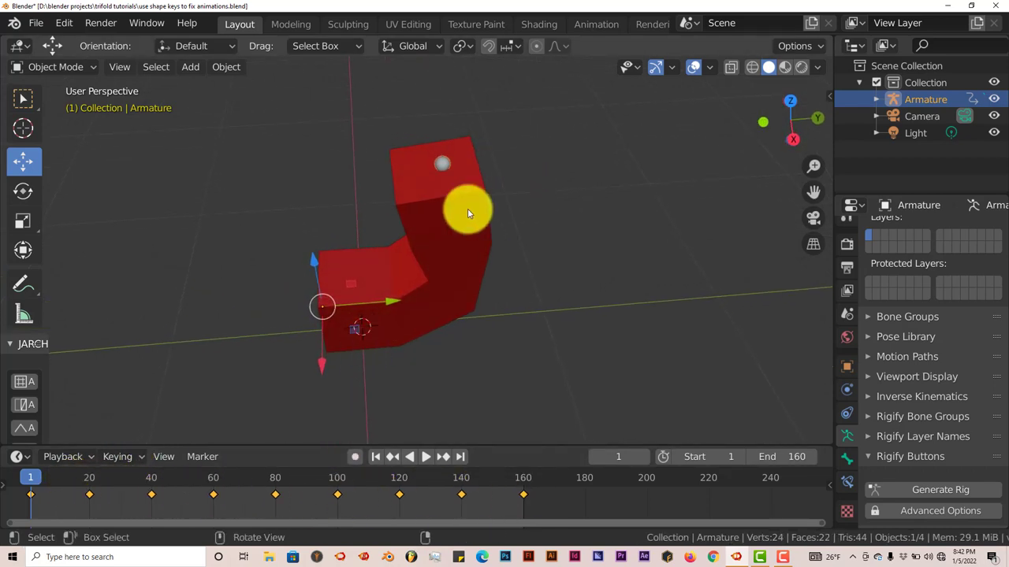
pyautogui.moveTo(467, 208); pyautogui.dragTo(453, 173, button='middle')
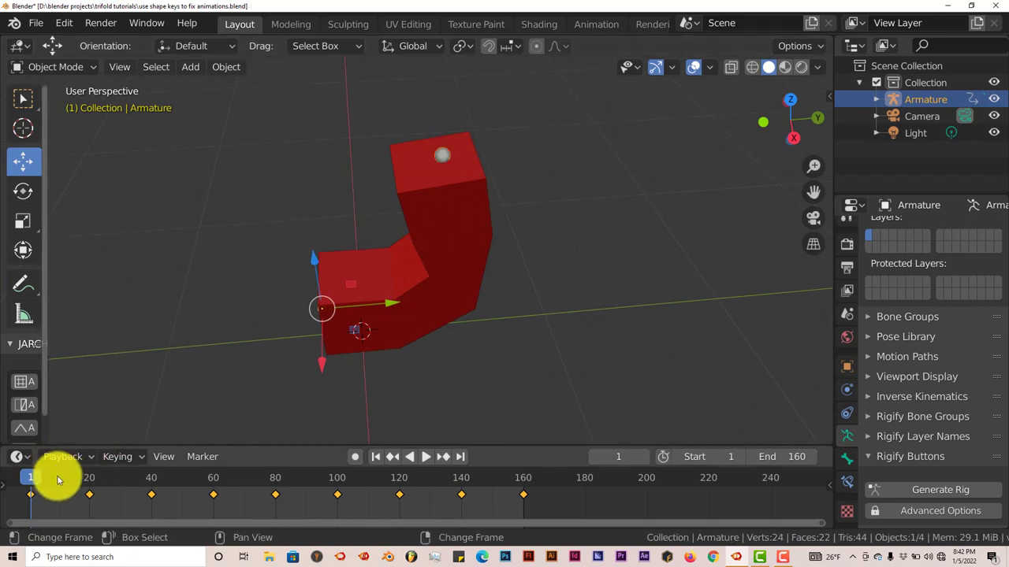
pyautogui.click(425, 184)
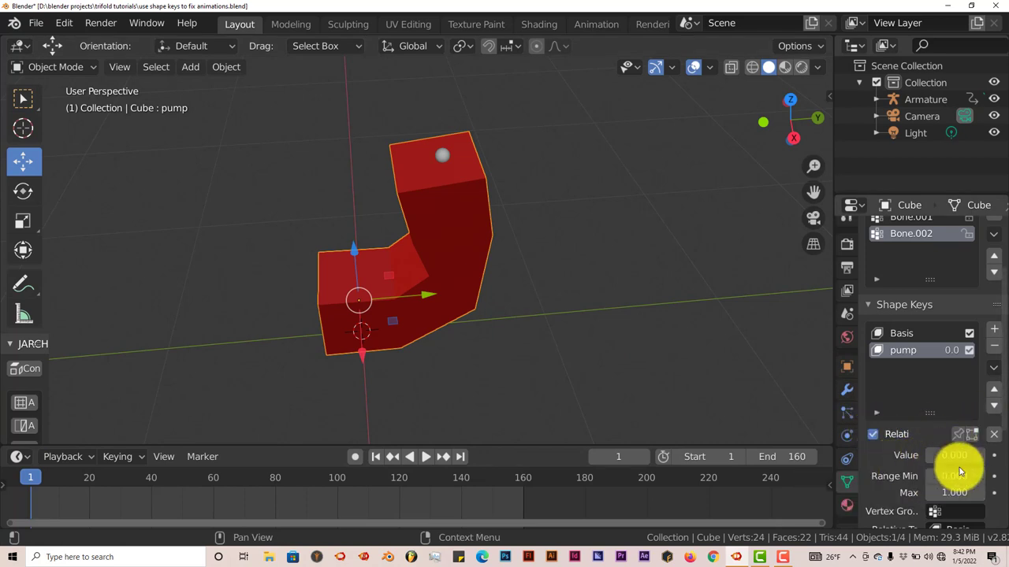
# Keyframe the pump value 0.000 at frame 1, then raise pump toward 1.
pyautogui.click(996, 456)
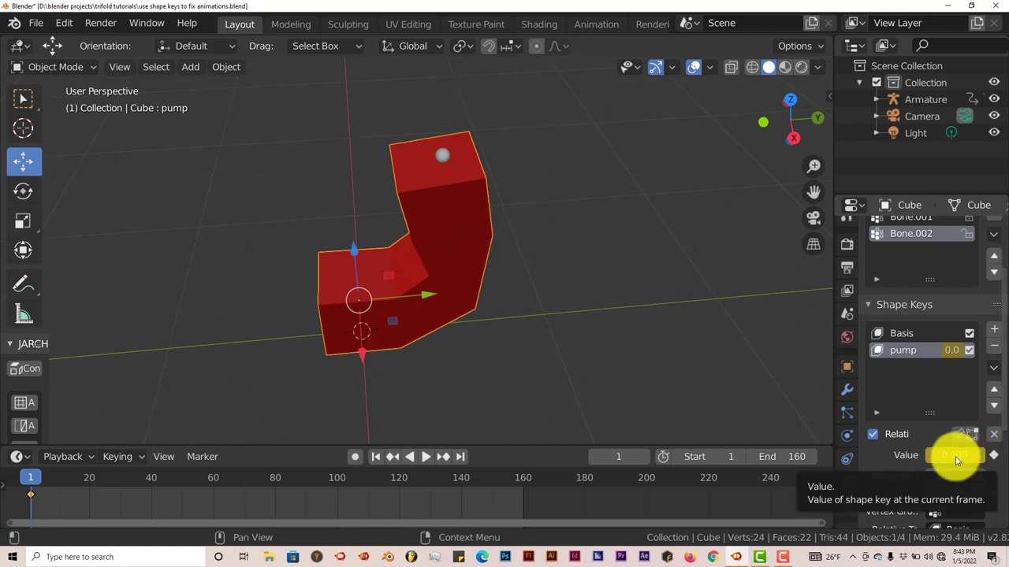
pyautogui.moveTo(956, 460); pyautogui.dragTo(959, 458)
pyautogui.rightClick(958, 459)
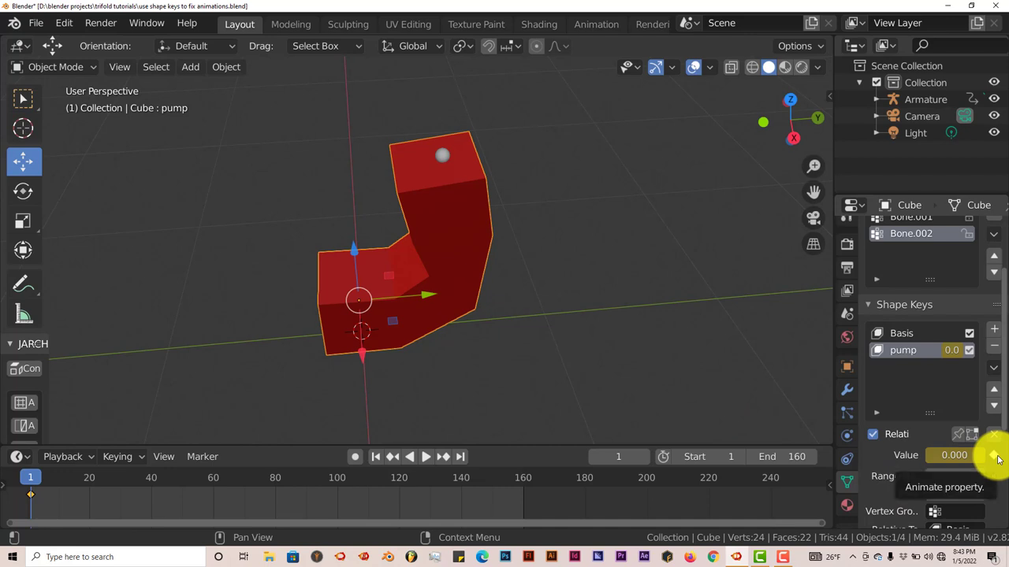
pyautogui.scroll(1, 623, 398)
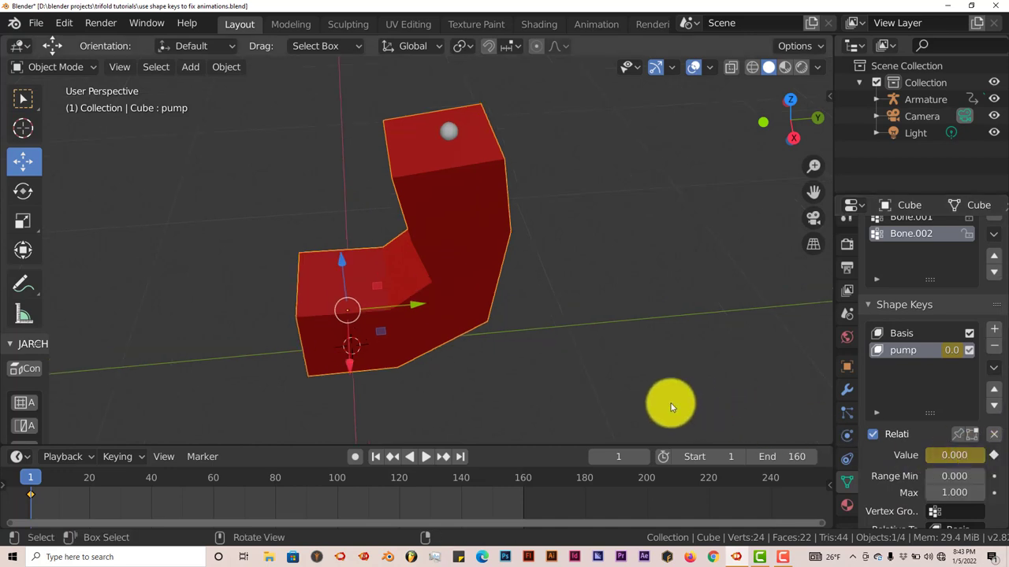
# Go to frame 20 and keyframe the pump shape key at 1.000.
pyautogui.keyDown('shift'); pyautogui.scroll(-1, 591, 380); pyautogui.keyUp('shift')
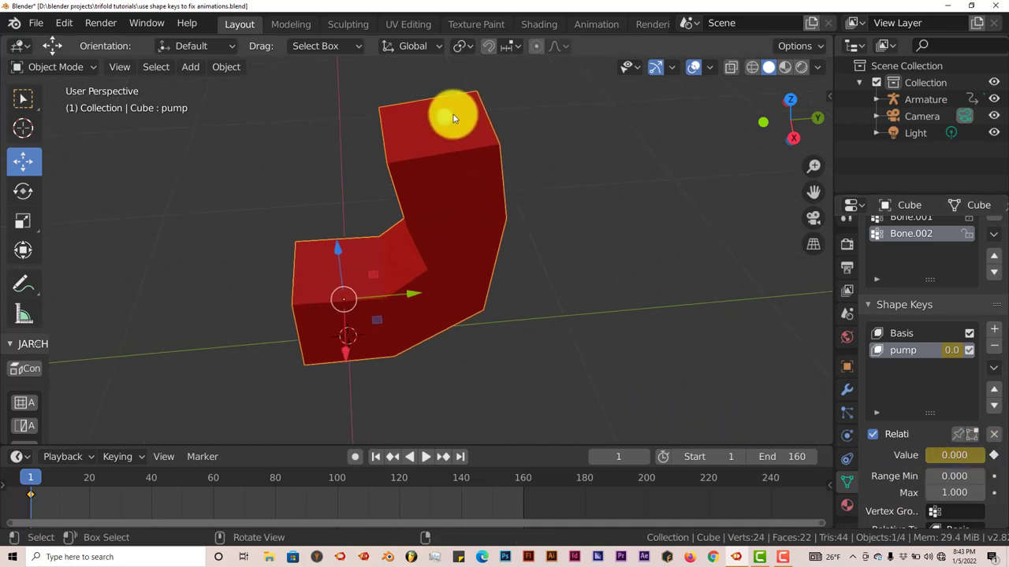
pyautogui.click(454, 115)
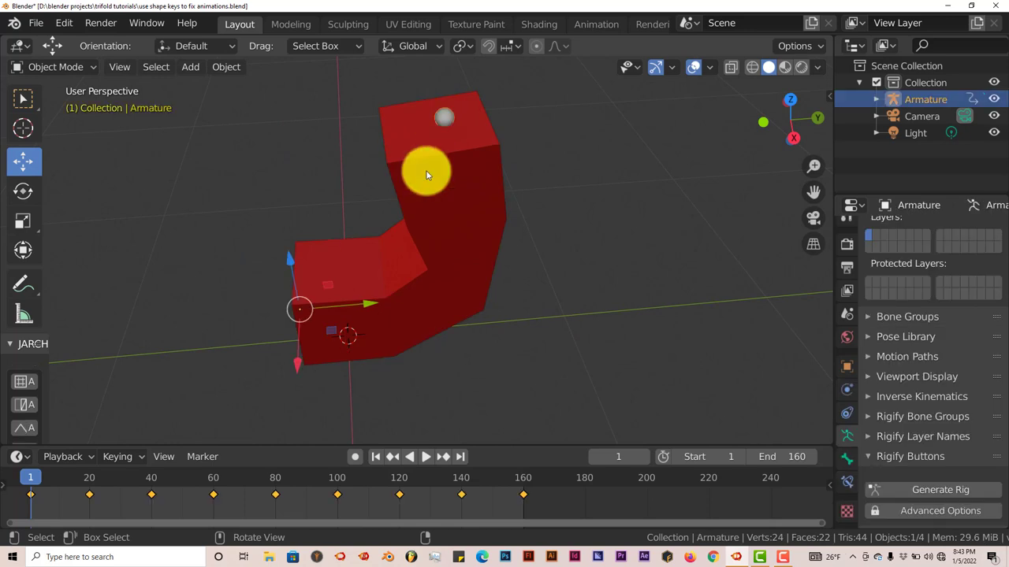
pyautogui.click(90, 482)
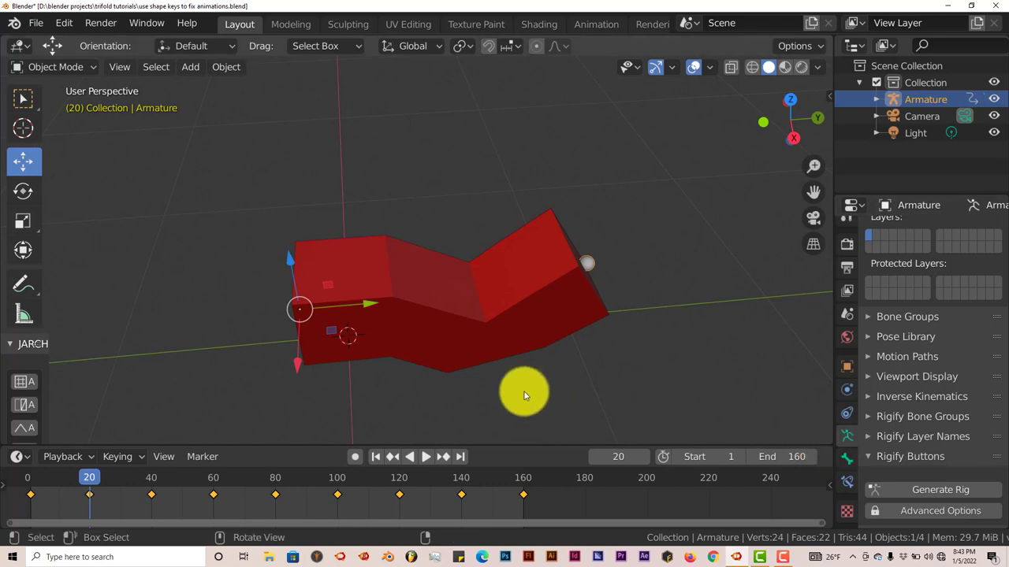
pyautogui.click(504, 288)
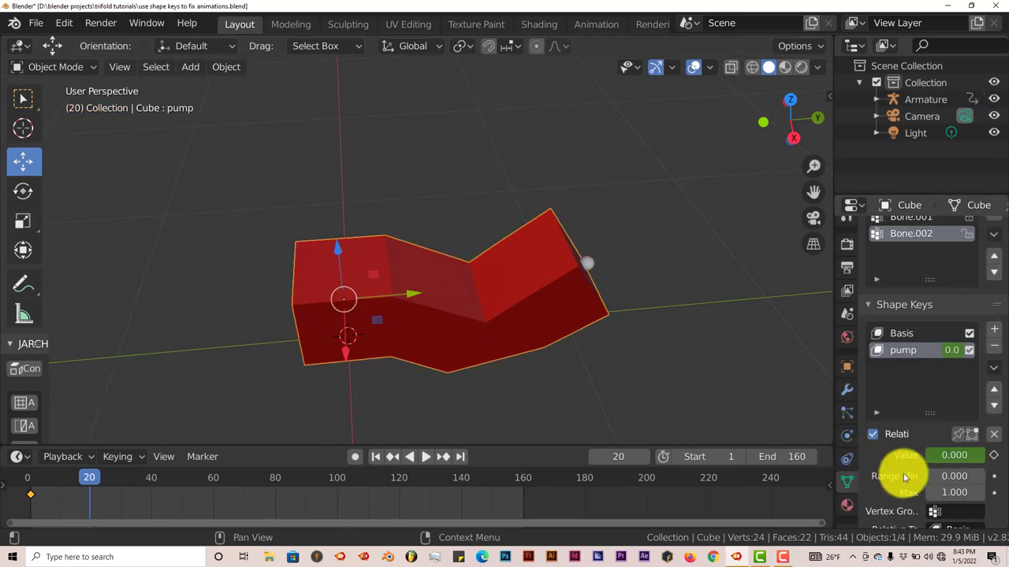
pyautogui.moveTo(939, 461); pyautogui.dragTo(995, 457)
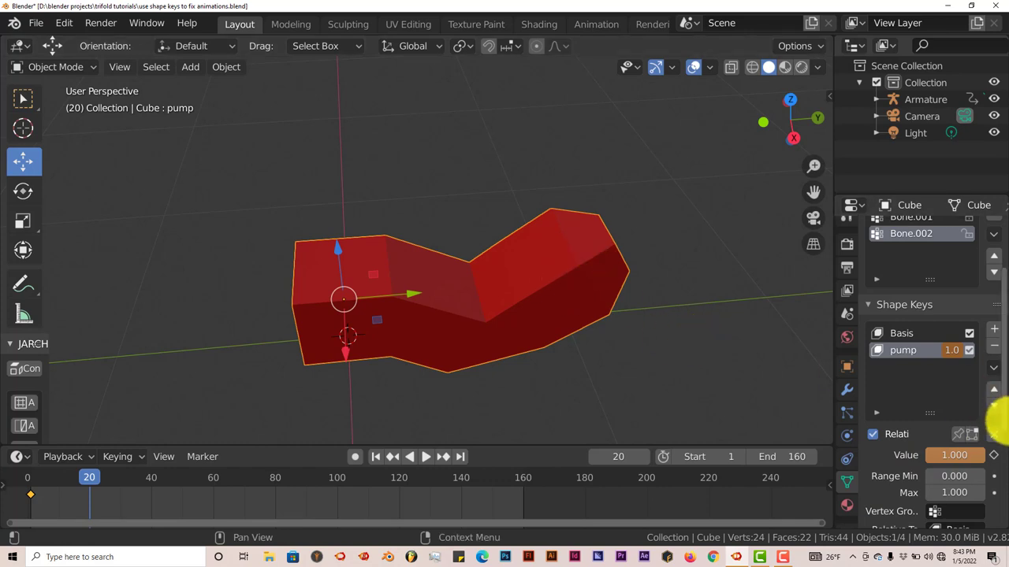
pyautogui.click(996, 457)
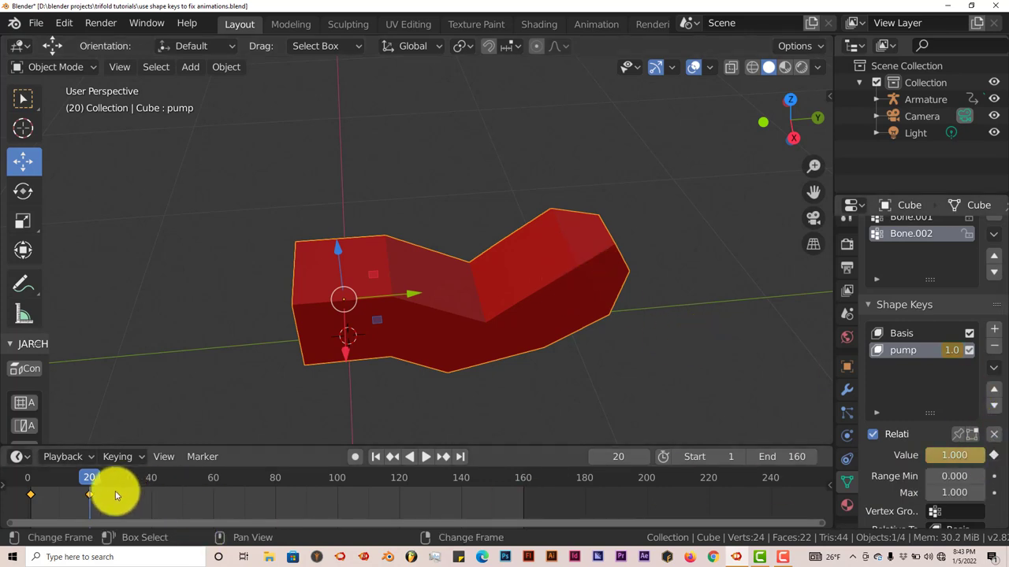
pyautogui.moveTo(342, 376); pyautogui.dragTo(349, 331, button='middle')
# Switch to wireframe, go to frame 40, and keyframe pump at 0.000.
pyautogui.hotkey('shift', 'z')
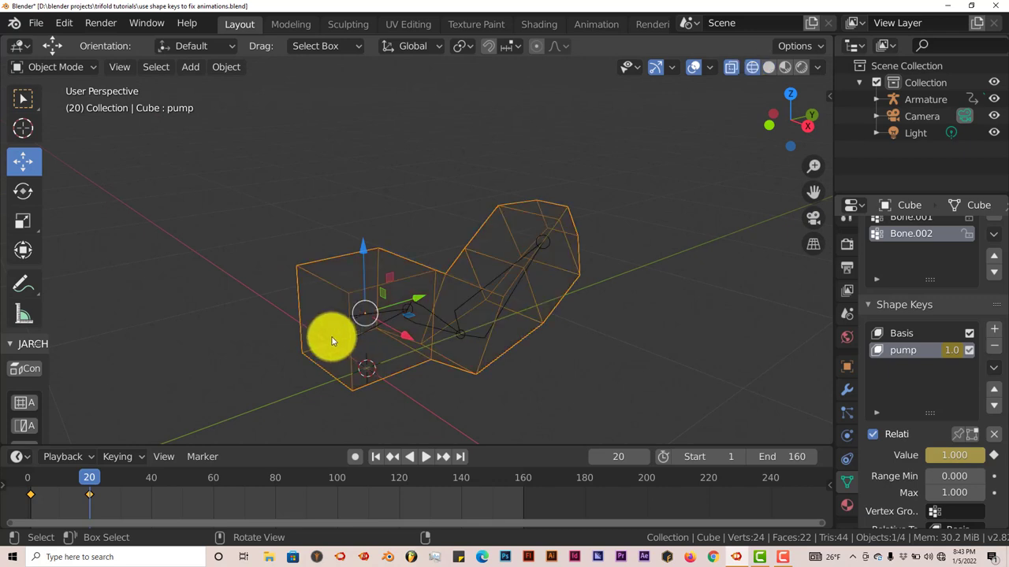
pyautogui.click(331, 337)
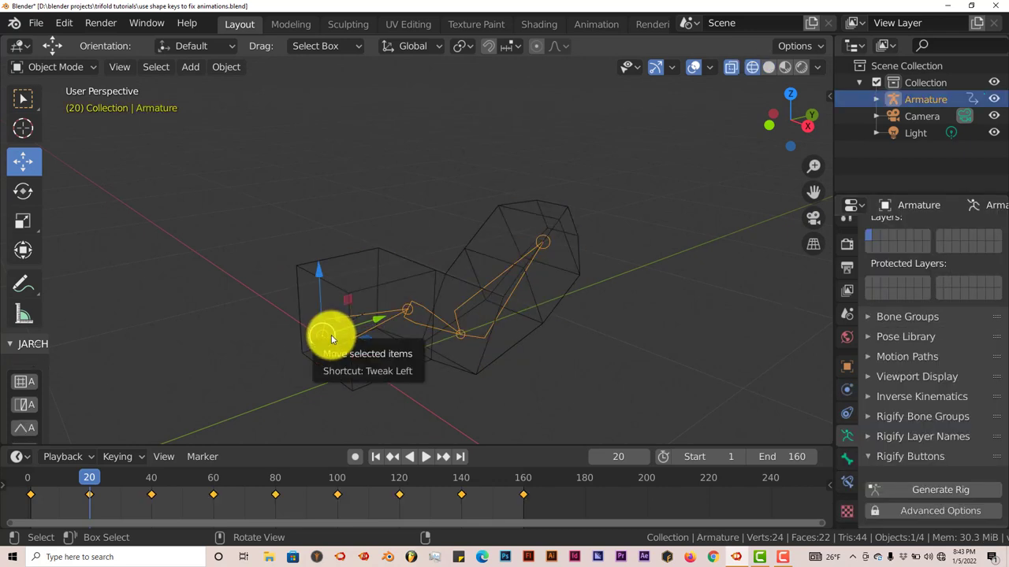
pyautogui.click(151, 482)
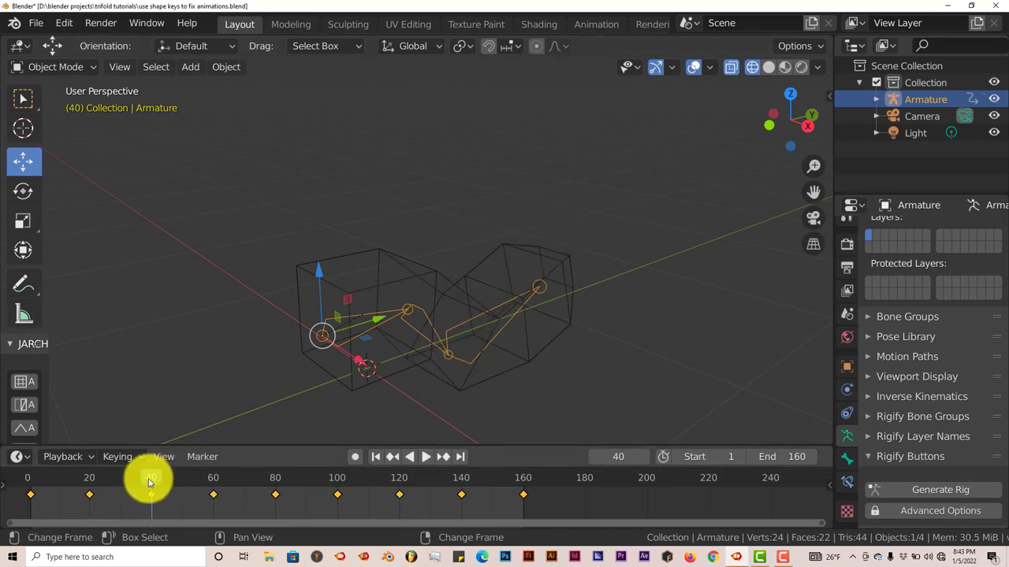
pyautogui.click(404, 257)
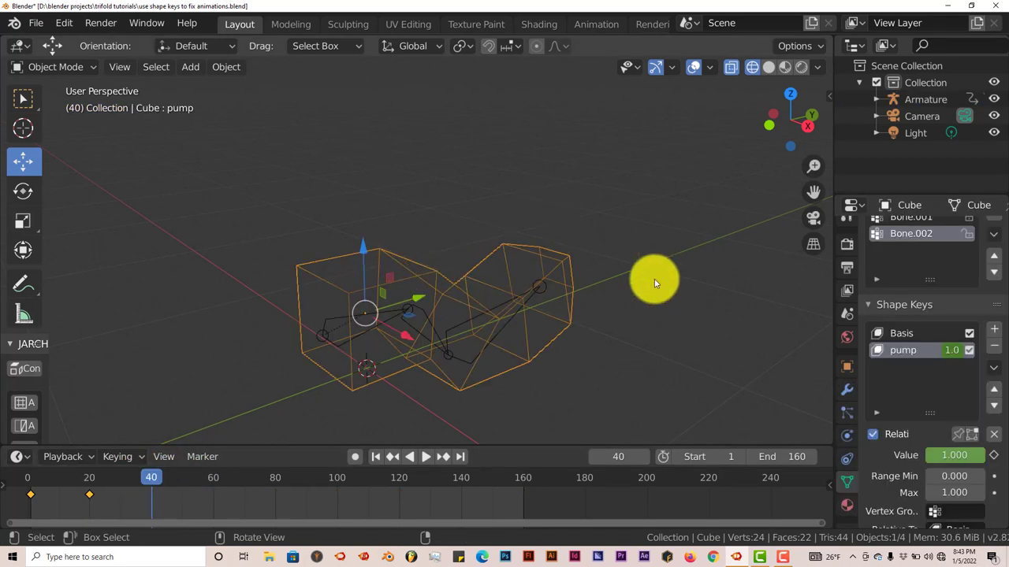
pyautogui.moveTo(601, 324); pyautogui.dragTo(699, 360, button='middle')
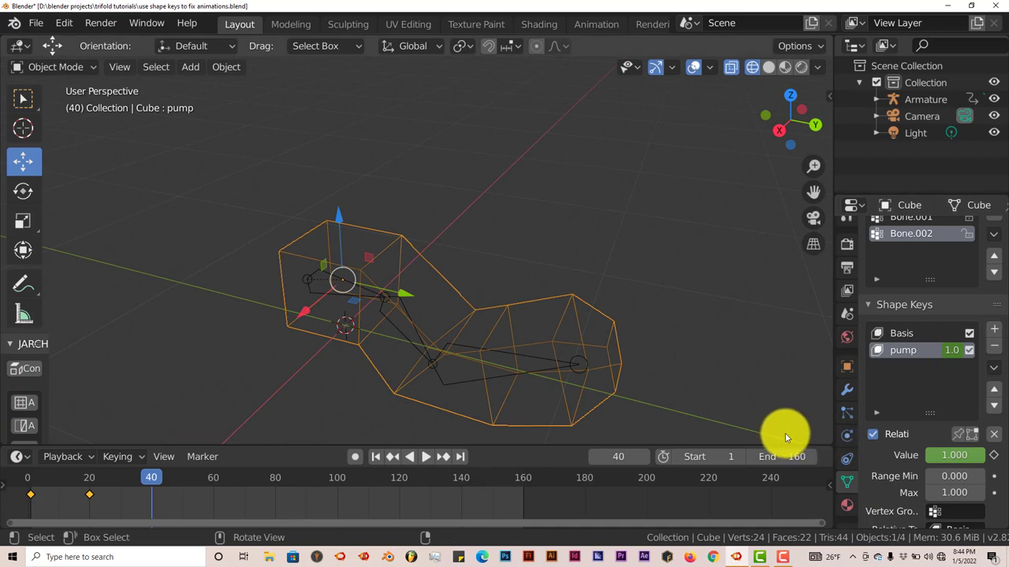
pyautogui.moveTo(979, 458); pyautogui.dragTo(829, 457)
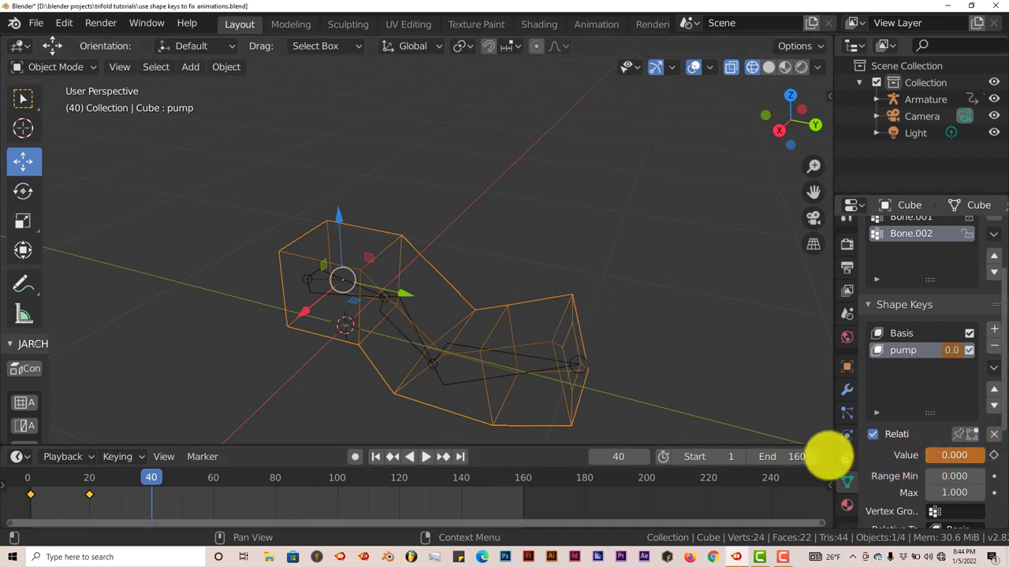
pyautogui.click(994, 457)
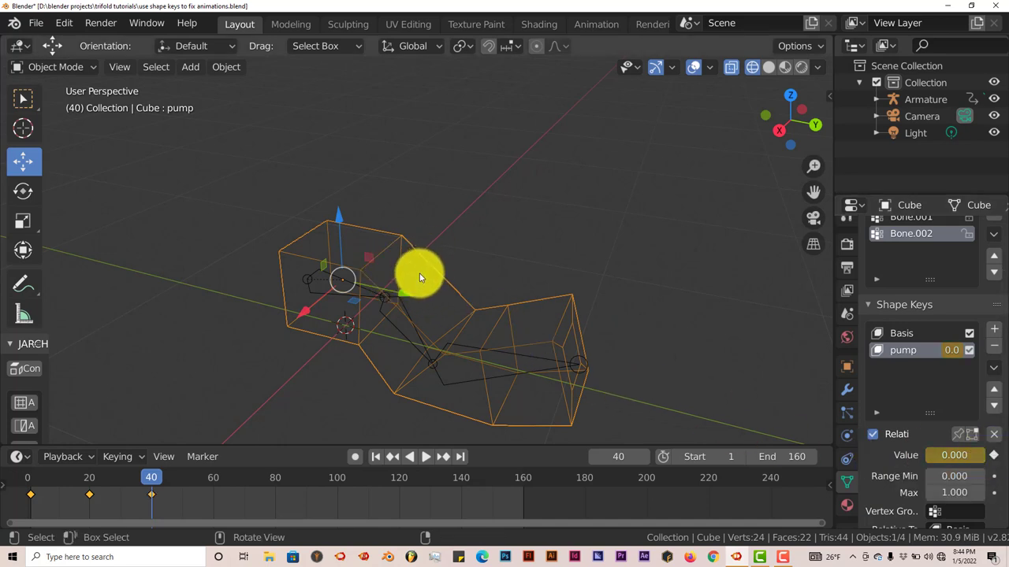
pyautogui.moveTo(420, 278); pyautogui.dragTo(441, 265, button='middle')
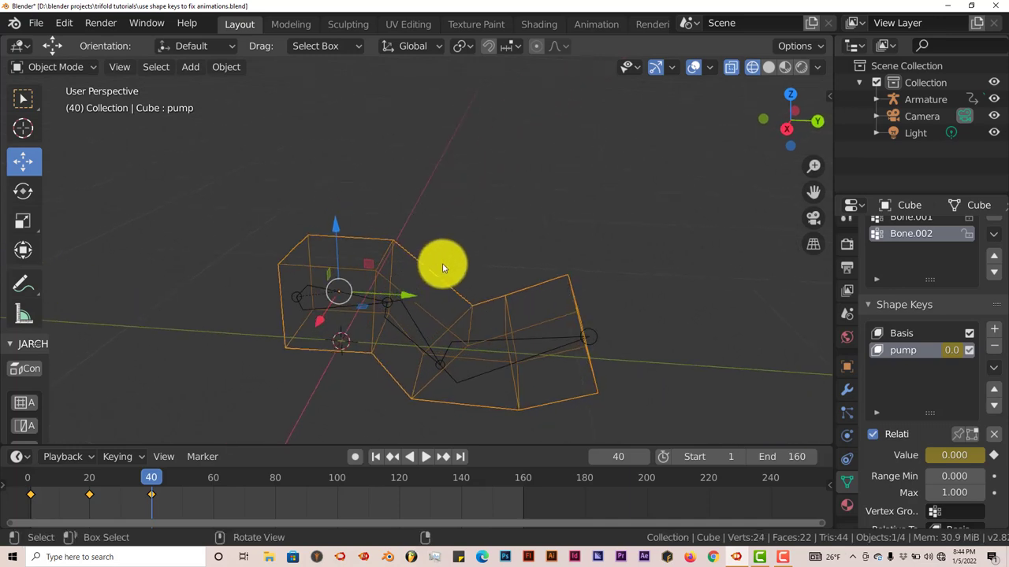
# On frame 60, set the cube's pump shape key back to 1.000 and keyframe it.
pyautogui.click(293, 297)
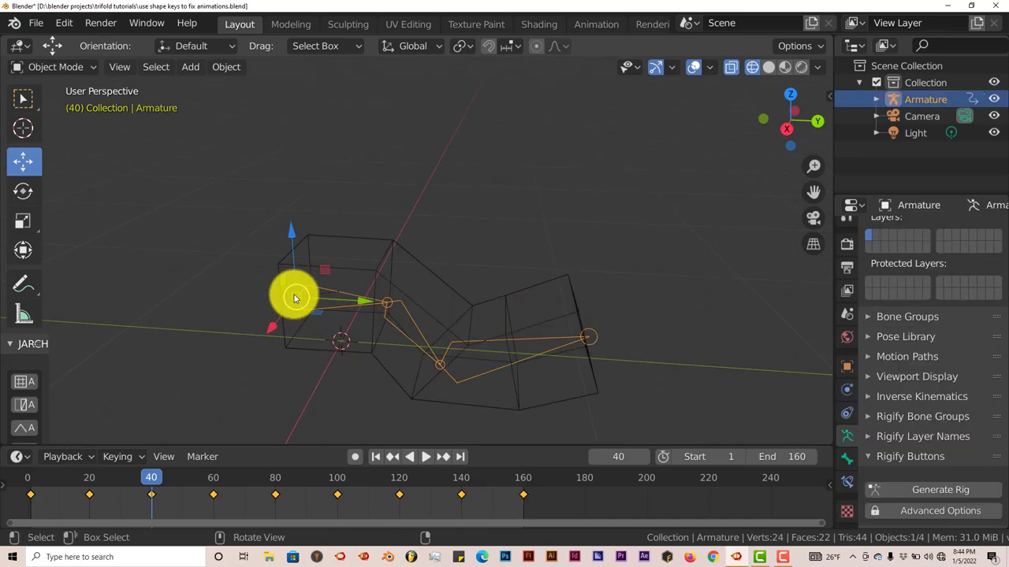
pyautogui.click(214, 479)
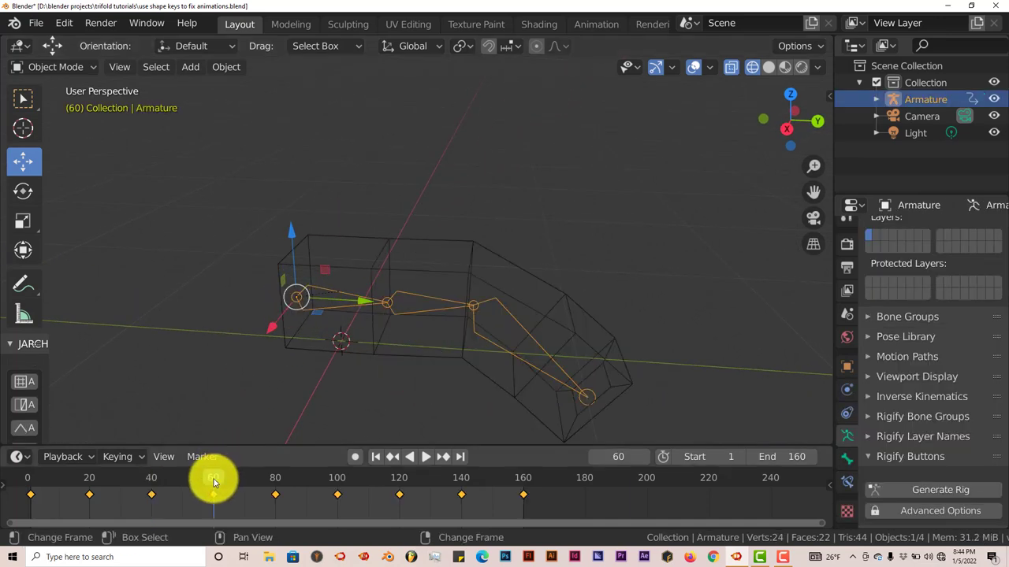
pyautogui.click(471, 255)
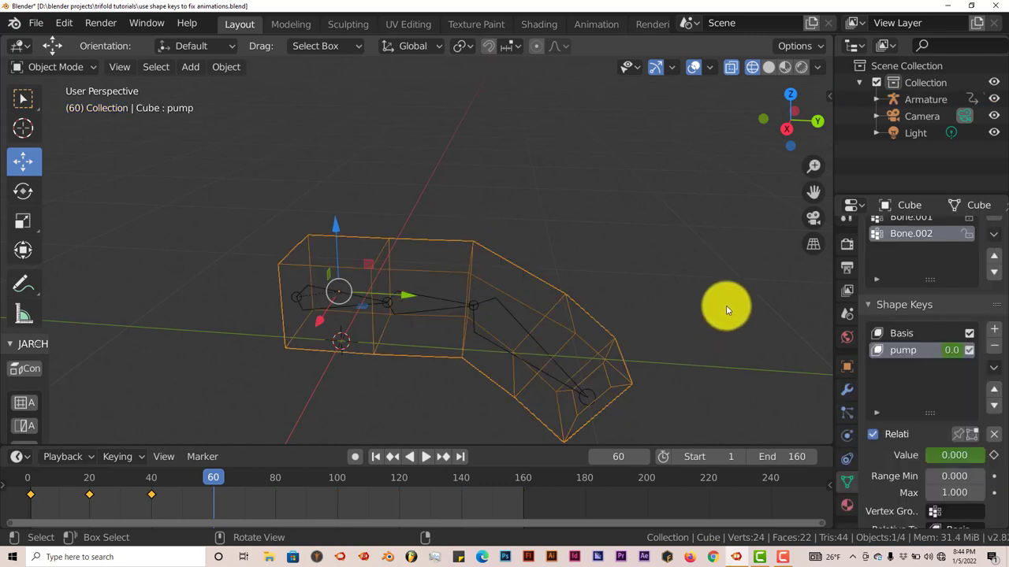
pyautogui.moveTo(933, 465)
pyautogui.mouseDown()
pyautogui.moveTo(11, 457)
pyautogui.moveTo(934, 451)
pyautogui.mouseUp()
pyautogui.moveTo(599, 419); pyautogui.dragTo(638, 372, button='middle')
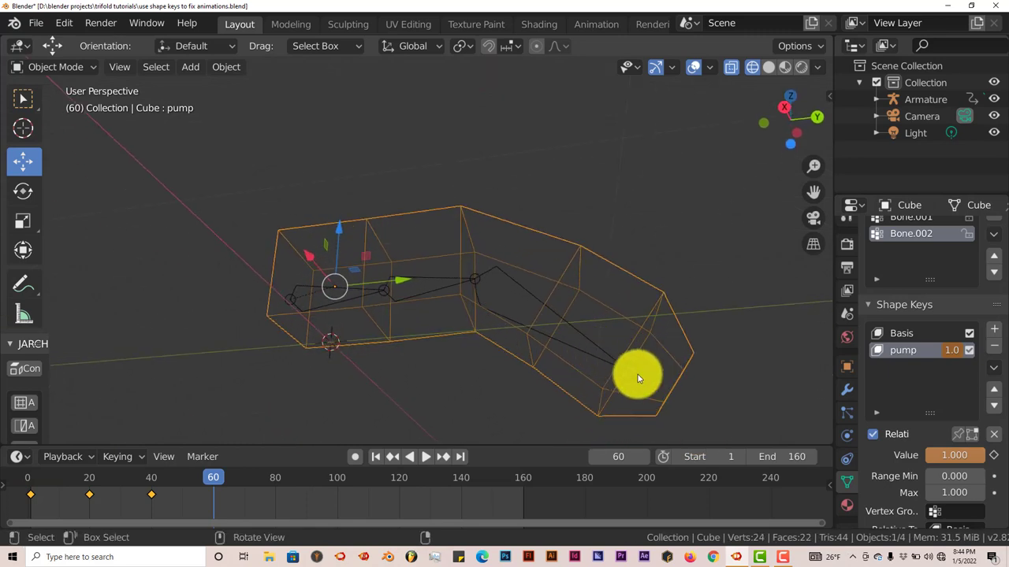
pyautogui.click(996, 457)
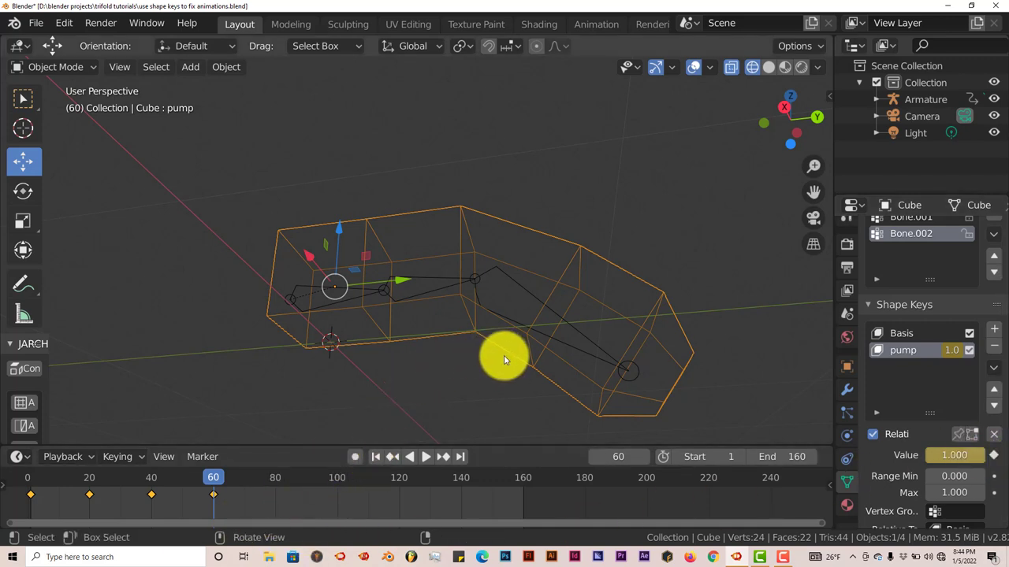
# Return the viewport to solid shading and rewind the timeline to frame 1.
pyautogui.hotkey('shift', 'z')
pyautogui.moveTo(503, 359); pyautogui.dragTo(494, 324, button='middle')
pyautogui.moveTo(569, 353); pyautogui.dragTo(565, 362, button='middle')
pyautogui.click(375, 457)
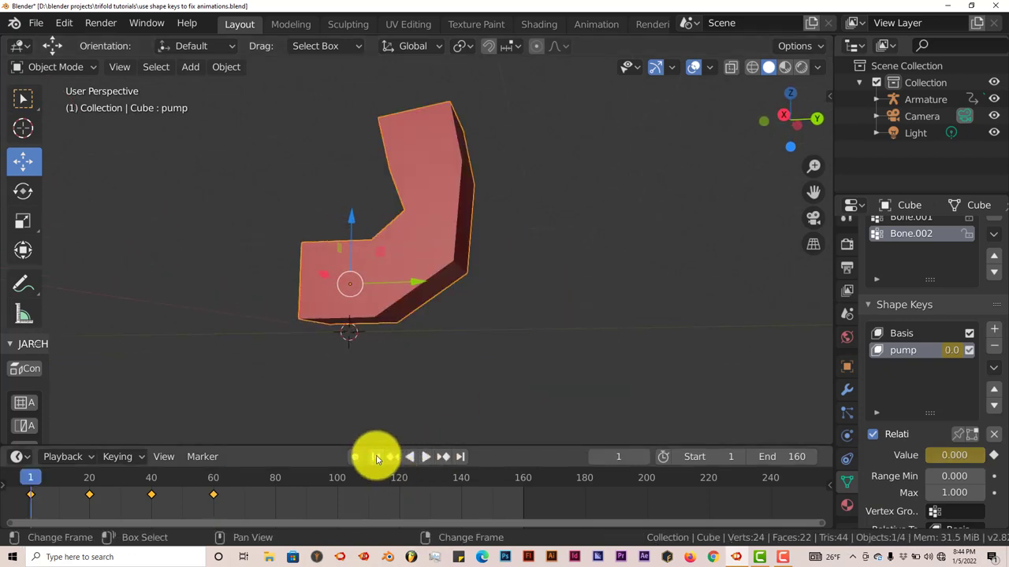
# Play the pump animation, then stop it and return to frame 1.
pyautogui.moveTo(449, 368); pyautogui.dragTo(432, 437, button='middle')
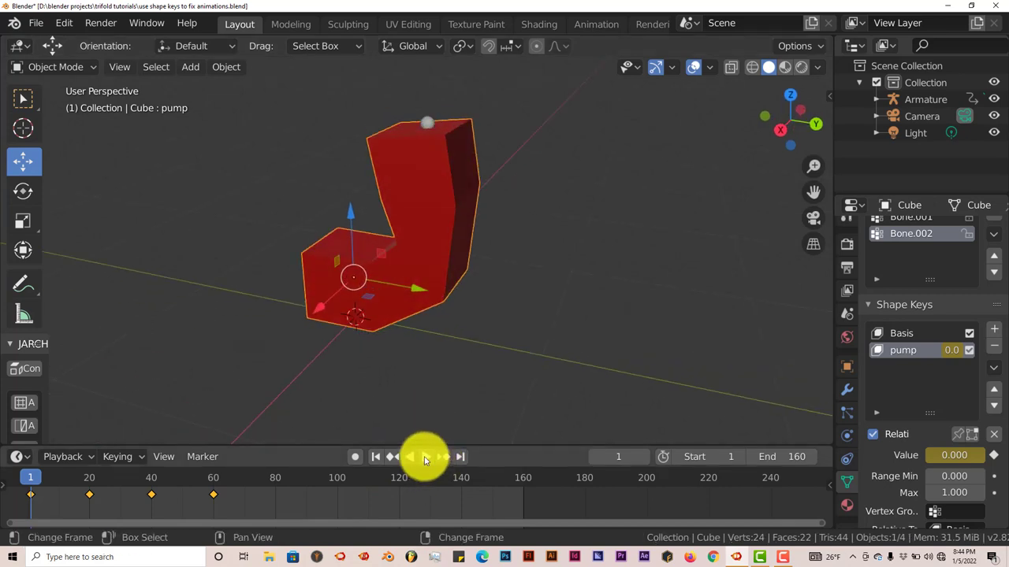
pyautogui.click(425, 457)
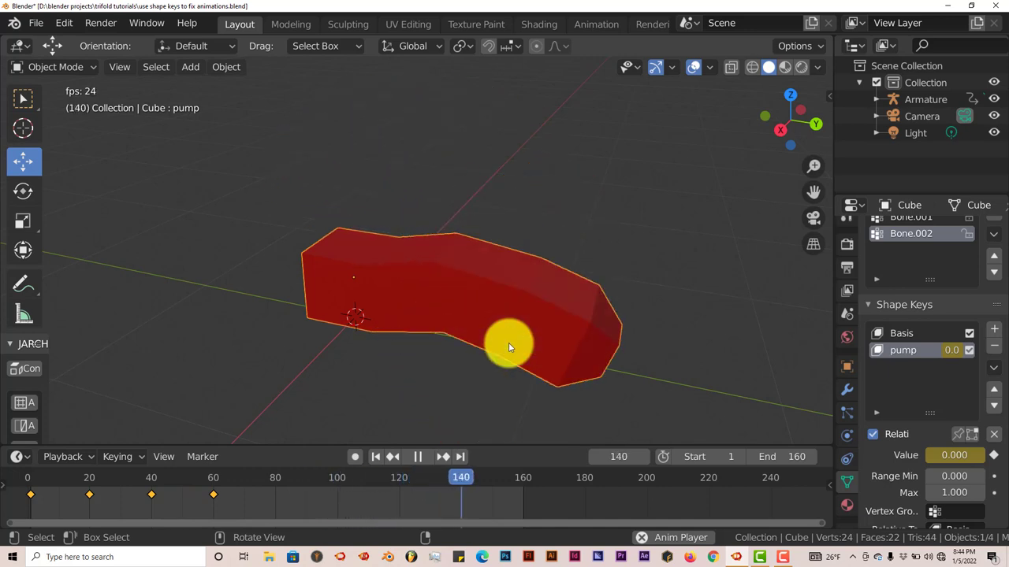
pyautogui.click(418, 456)
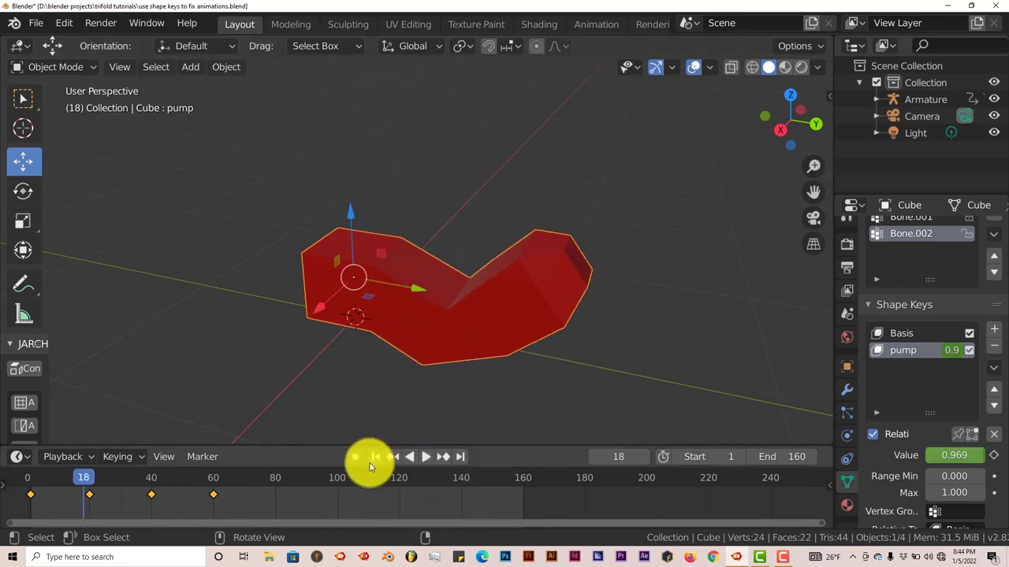
pyautogui.click(374, 458)
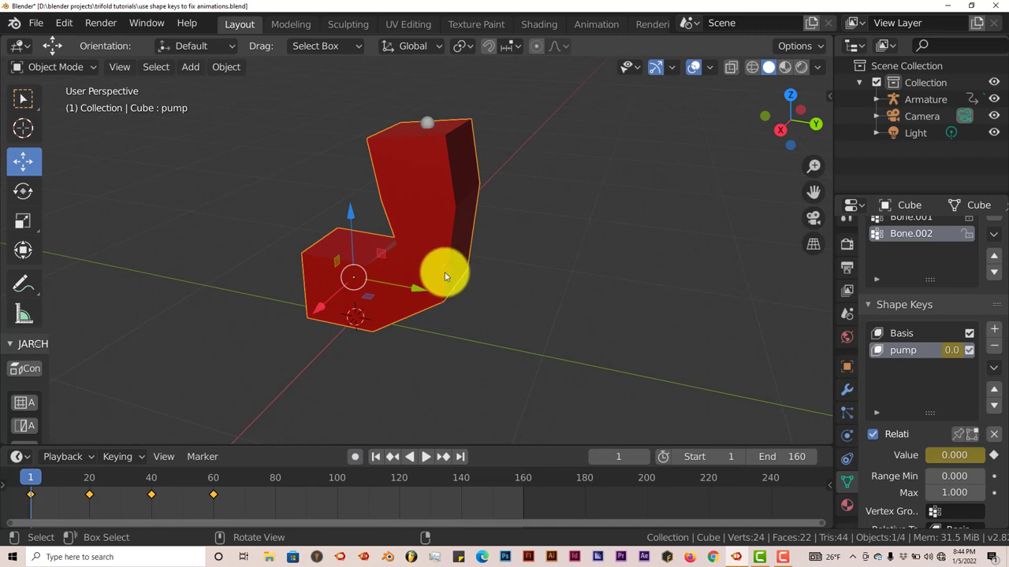
pyautogui.moveTo(445, 272); pyautogui.dragTo(414, 259, button='middle')
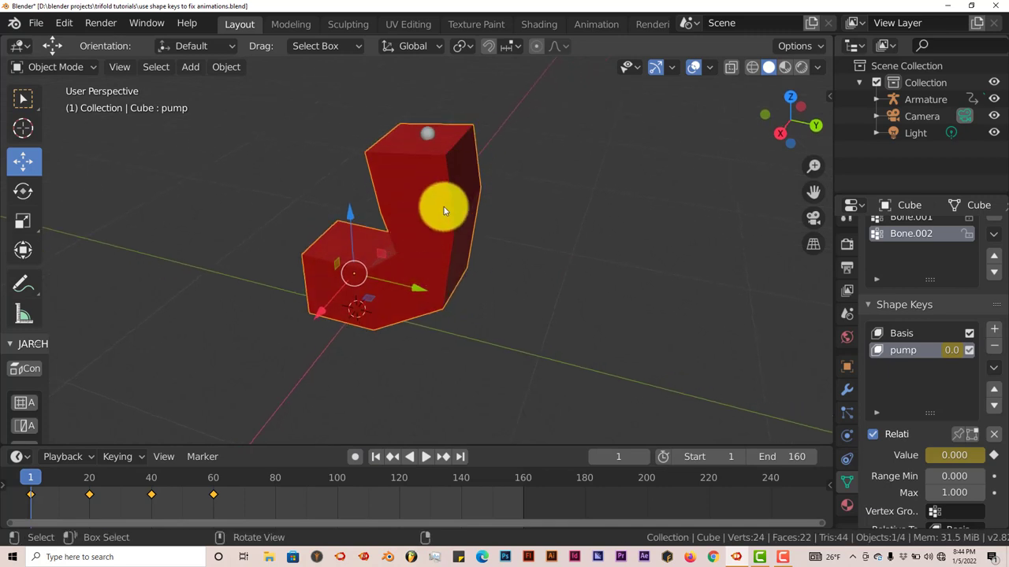